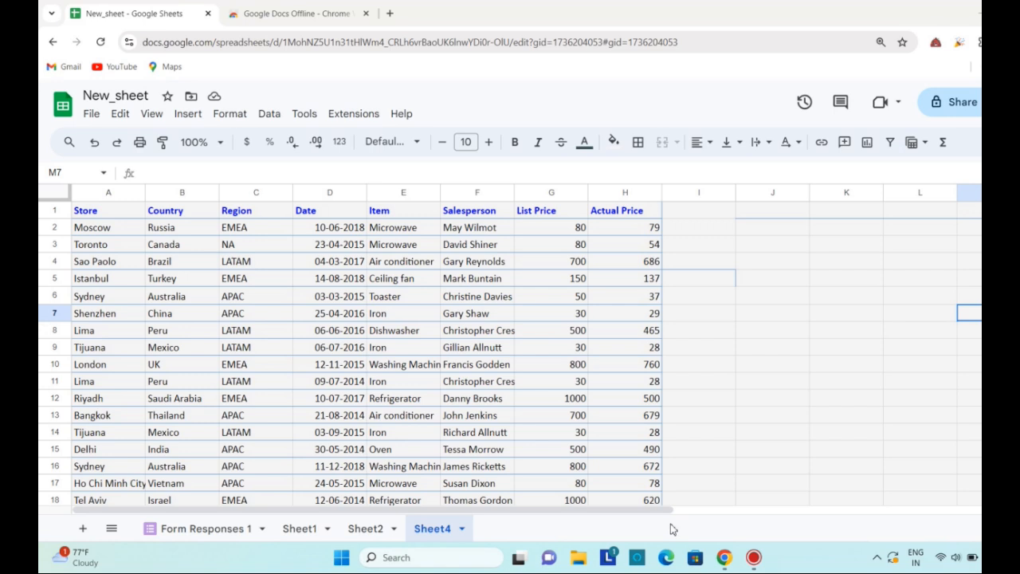
Enter the text xyz in cell J6
{"action": "left_click", "coordinate": [121, 114]}
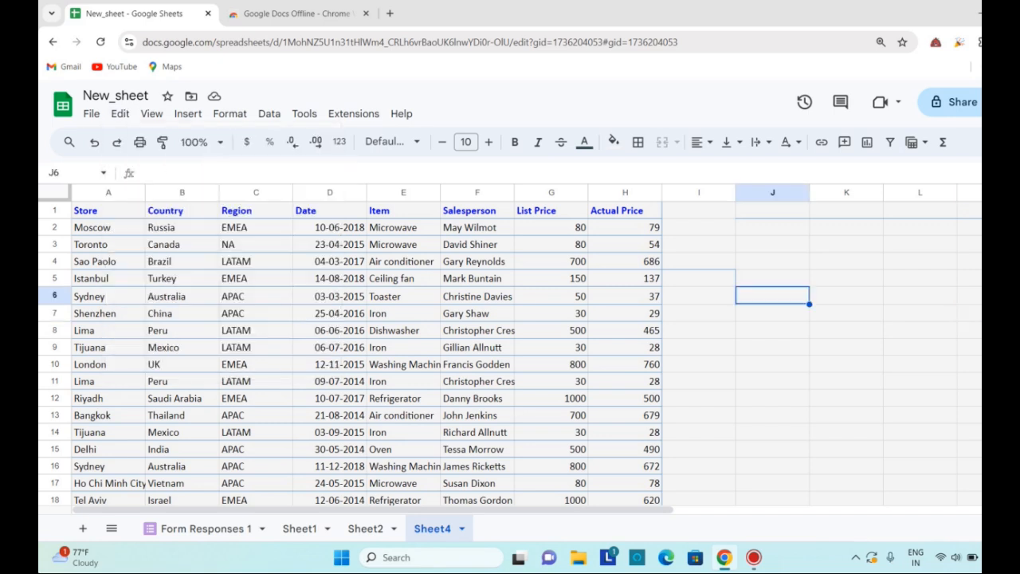
{"action": "type", "text": "xyz"}
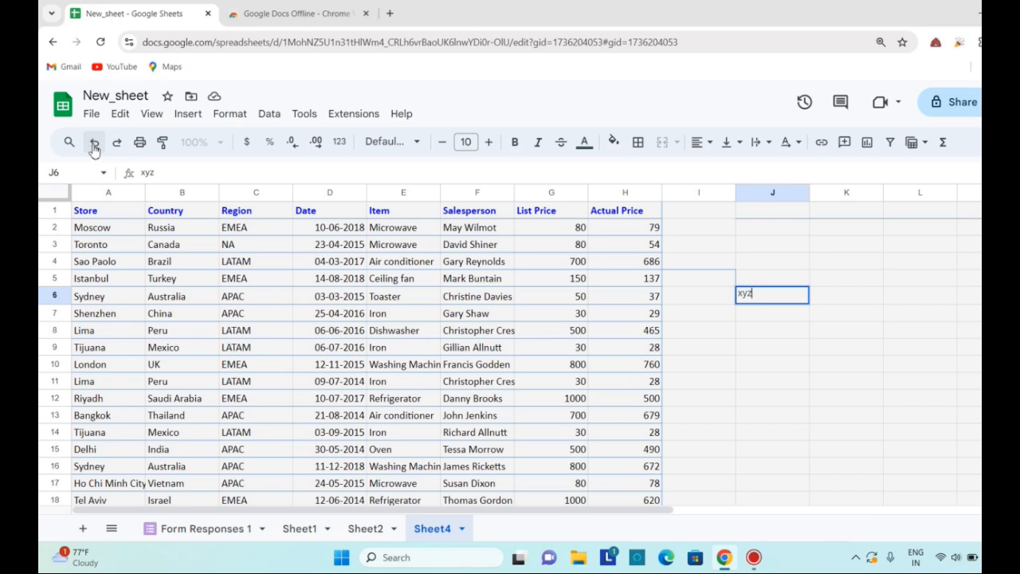
Undo the xyz entry in cell J6 and redo it
{"action": "left_click", "coordinate": [119, 113]}
{"action": "left_click", "coordinate": [133, 141]}
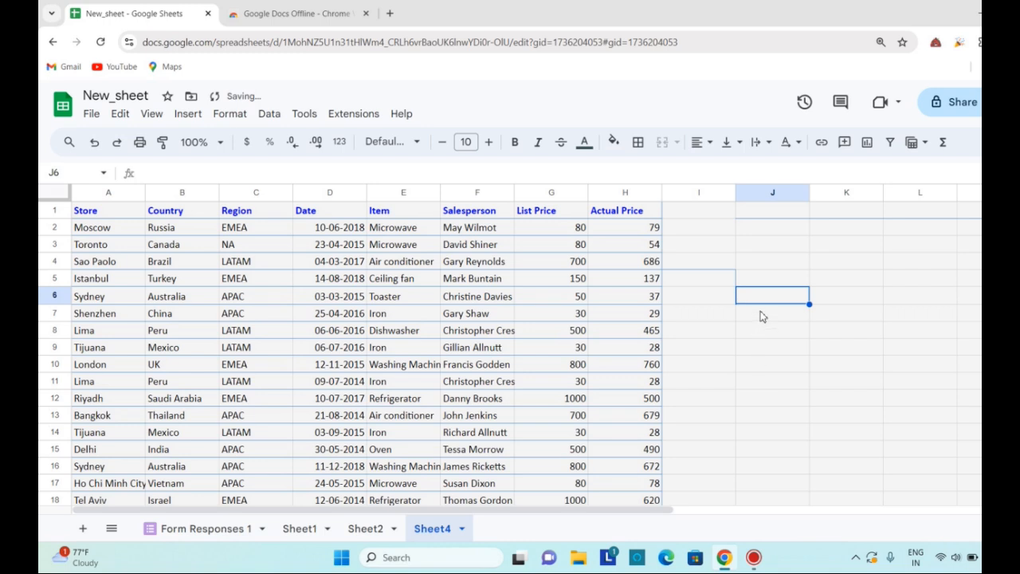
{"action": "left_click", "coordinate": [120, 113]}
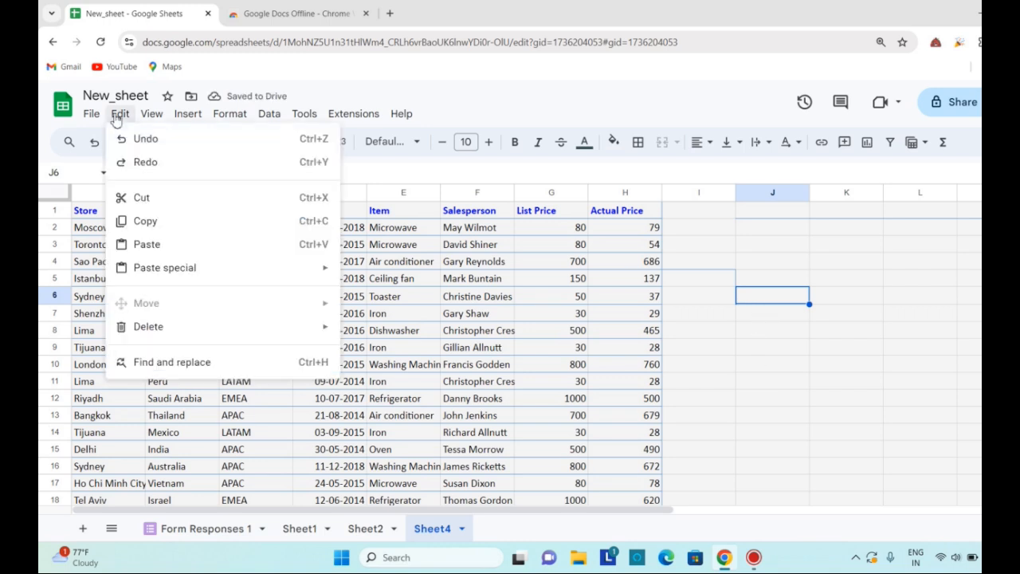
{"action": "left_click", "coordinate": [157, 163]}
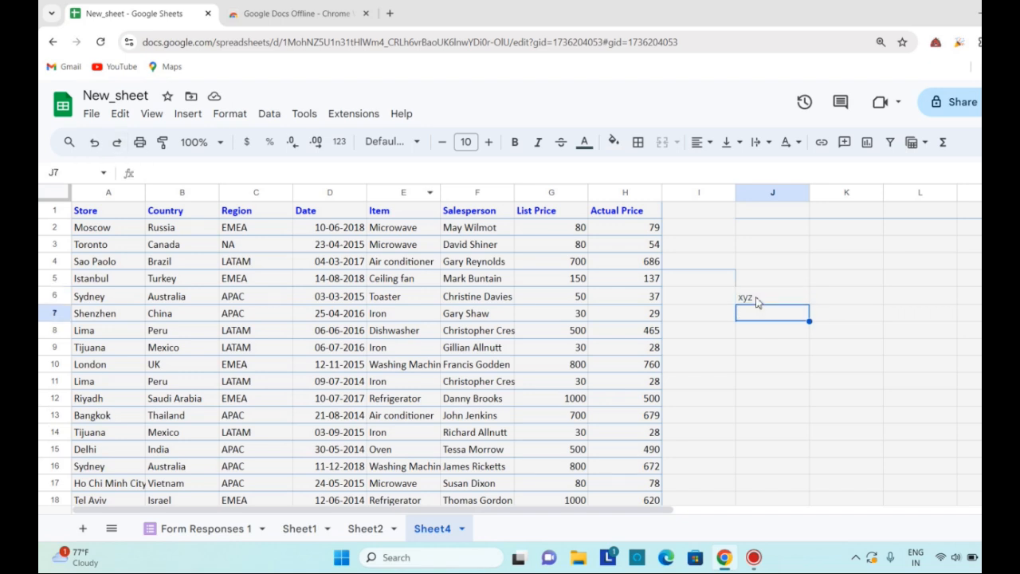
Cut the xyz text from cell J6 and paste it into cell J2
{"action": "left_click", "coordinate": [120, 113]}
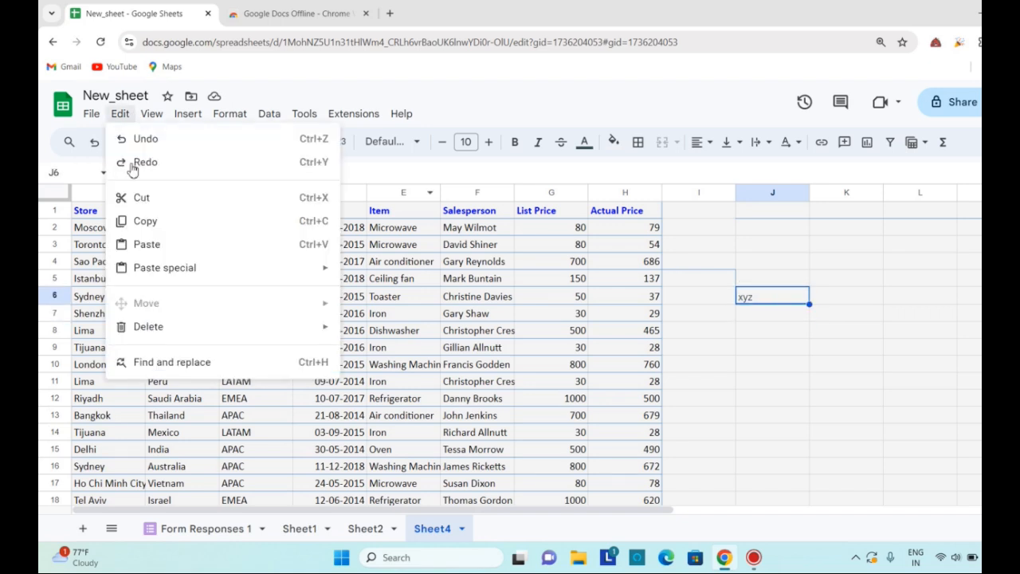
{"action": "left_click", "coordinate": [142, 200]}
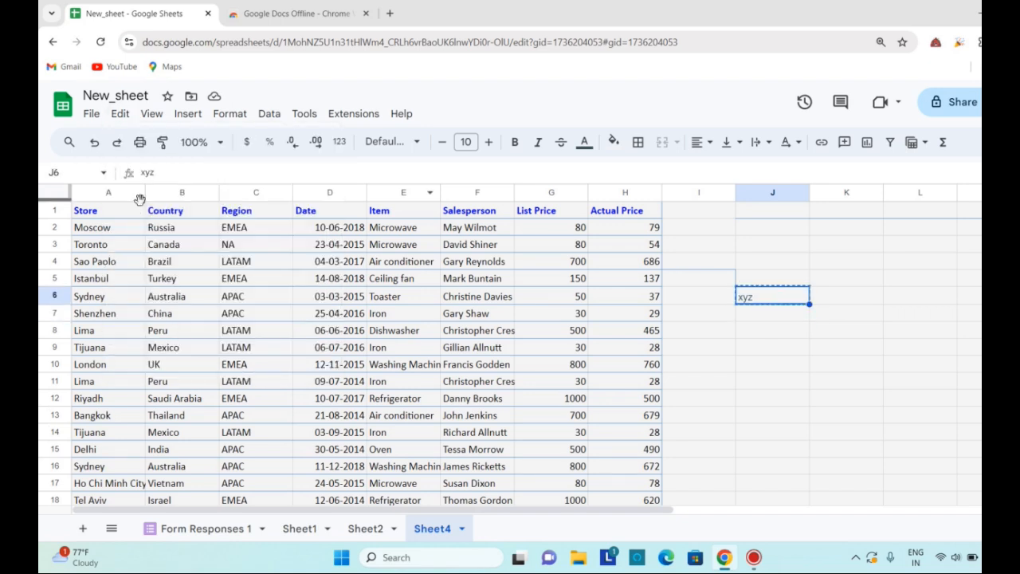
{"action": "left_click", "coordinate": [768, 230]}
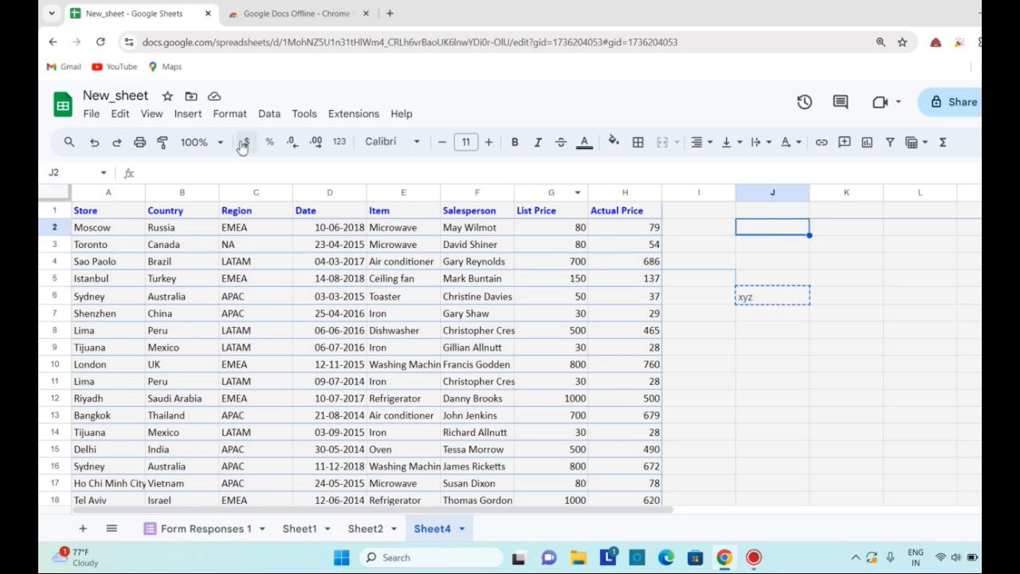
{"action": "left_click", "coordinate": [120, 113]}
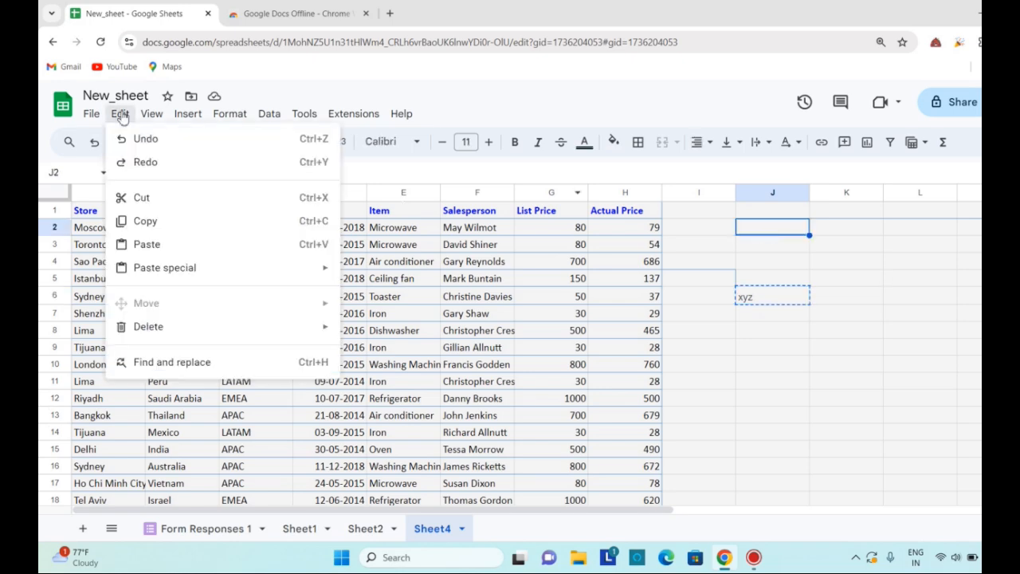
{"action": "left_click", "coordinate": [169, 245]}
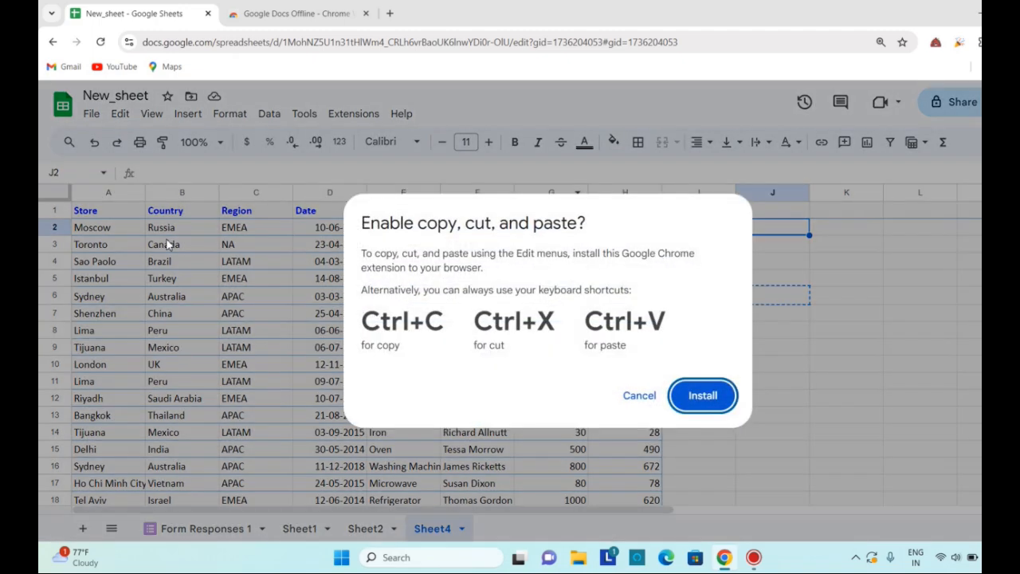
{"action": "left_click", "coordinate": [638, 396]}
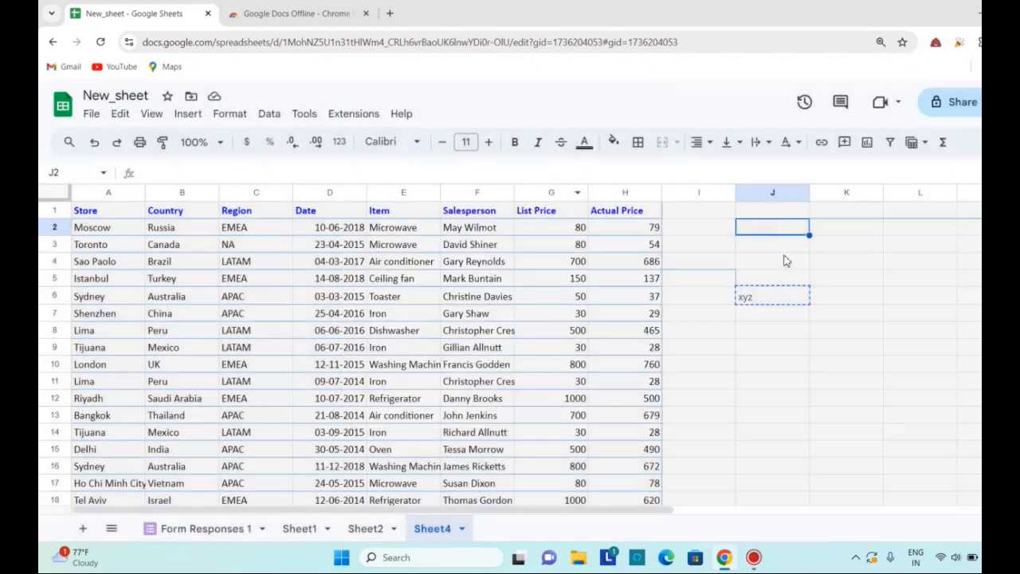
{"action": "key", "text": "ctrl+v"}
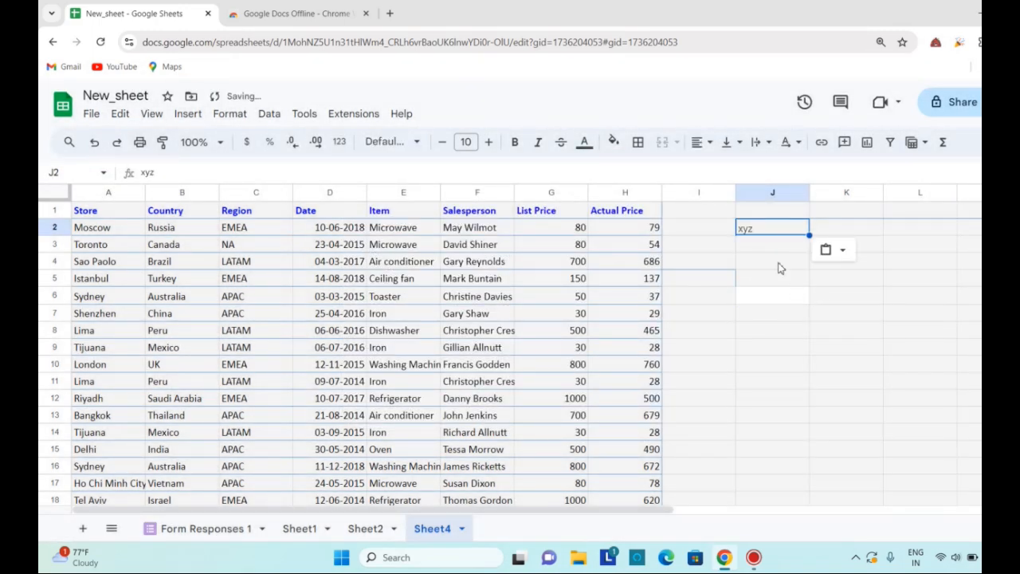
{"action": "left_click", "coordinate": [781, 264]}
{"action": "left_click", "coordinate": [121, 114]}
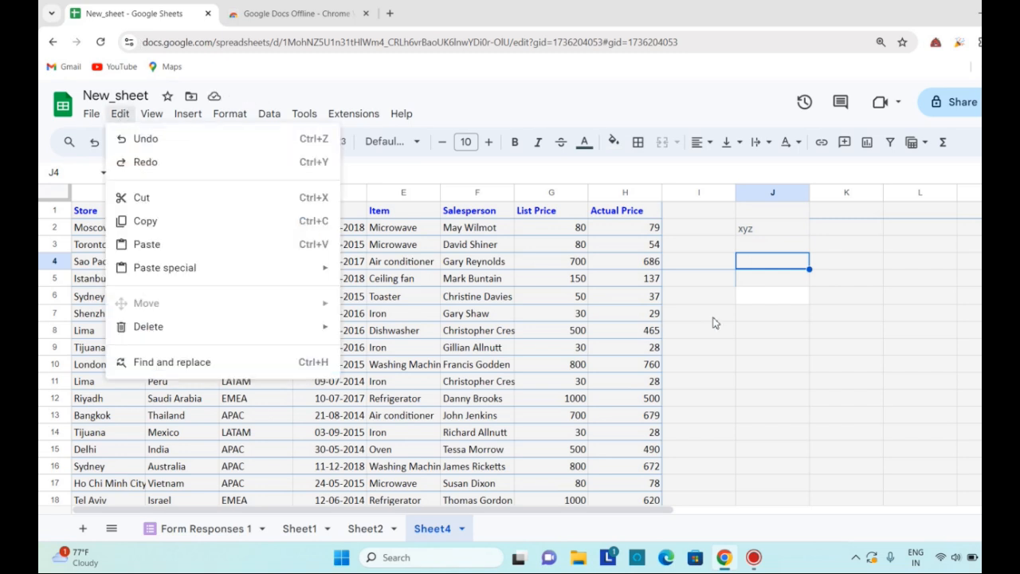
{"action": "left_click", "coordinate": [745, 228]}
{"action": "left_click", "coordinate": [653, 244]}
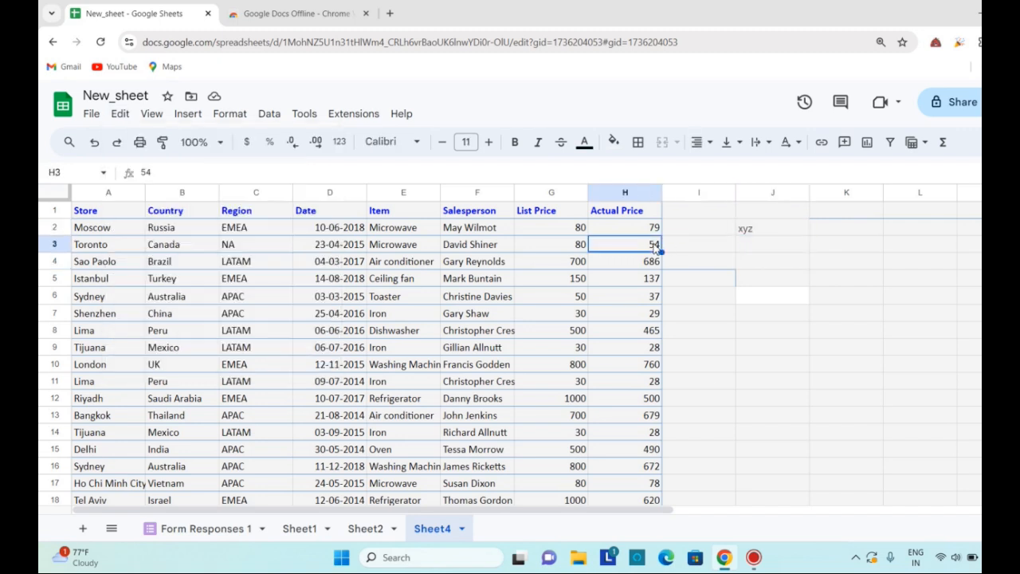
{"action": "key", "text": "ctrl+c"}
{"action": "left_click_drag", "start_coordinate": [699, 348], "coordinate": [256, 210]}
{"action": "left_click", "coordinate": [120, 113]}
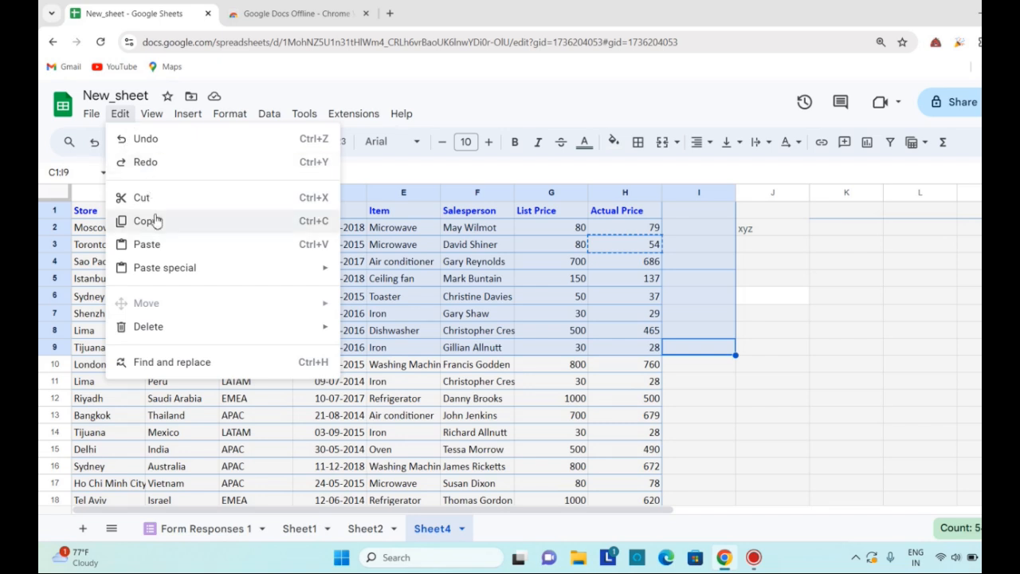
{"action": "left_click", "coordinate": [924, 315]}
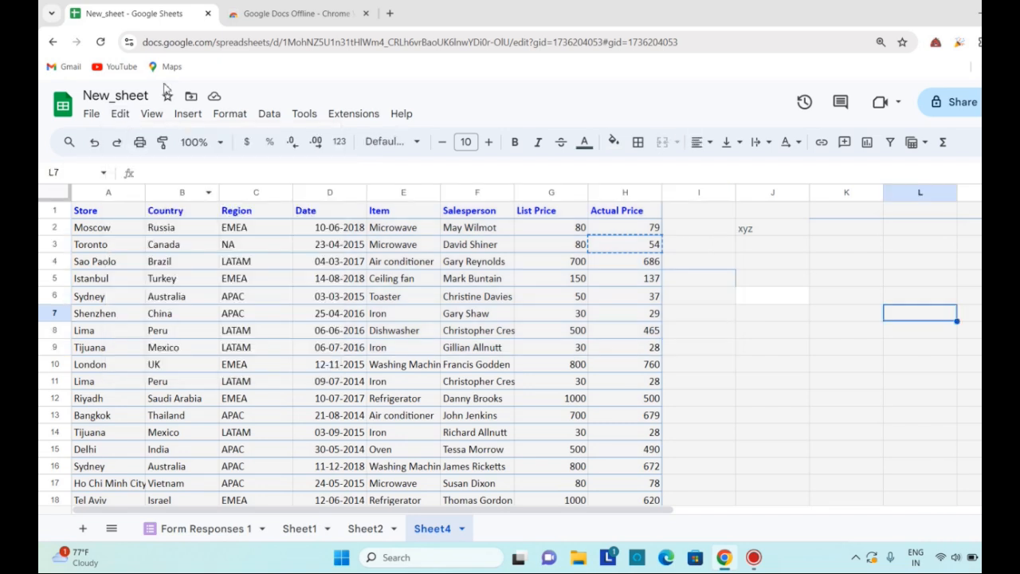
{"action": "left_click", "coordinate": [718, 230]}
Copy the first Actual Price value in cell H2 and paste it into cell I8
{"action": "left_click", "coordinate": [633, 230]}
{"action": "left_click", "coordinate": [120, 113]}
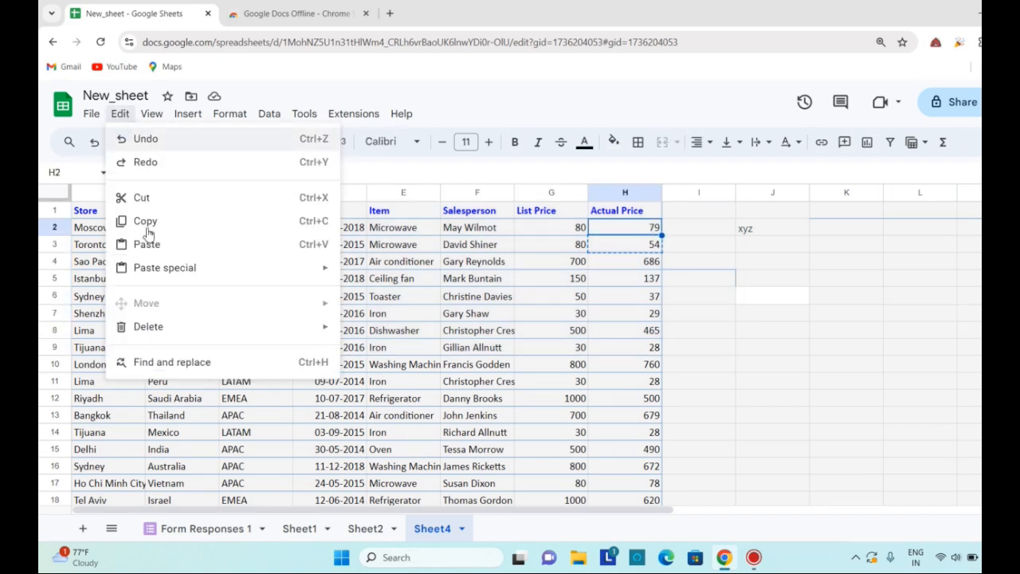
{"action": "left_click", "coordinate": [142, 220]}
{"action": "left_click", "coordinate": [684, 338]}
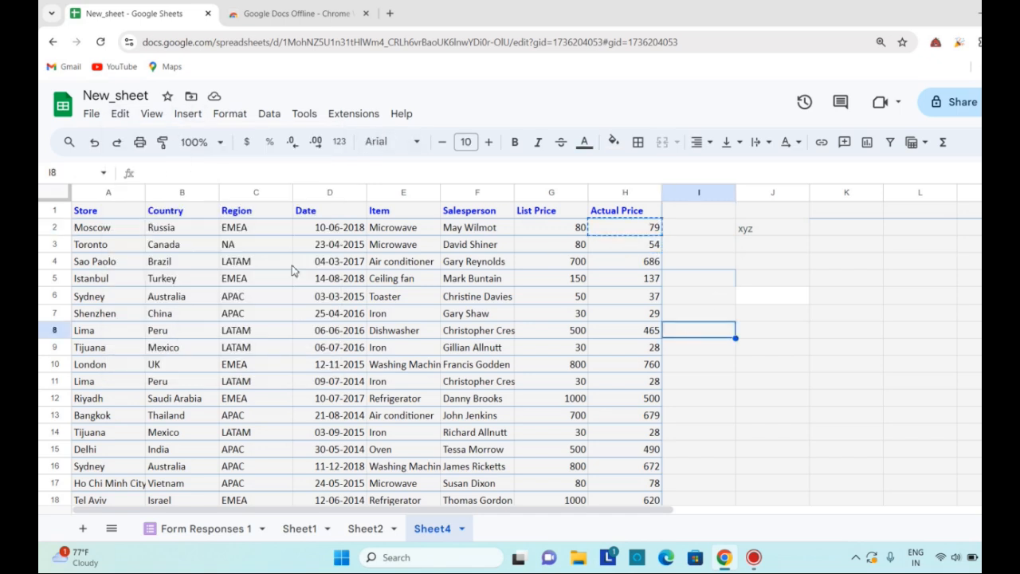
{"action": "key", "text": "ctrl+v"}
{"action": "left_click", "coordinate": [772, 381]}
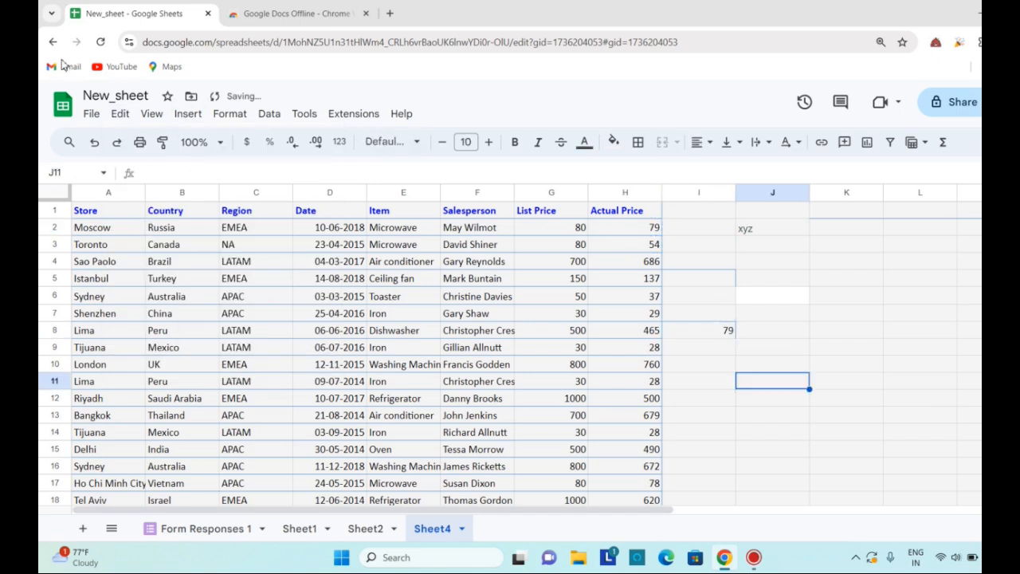
Copy the Actual Price cells H2:H13 and paste them as values only starting at cell K2
{"action": "left_click", "coordinate": [121, 115]}
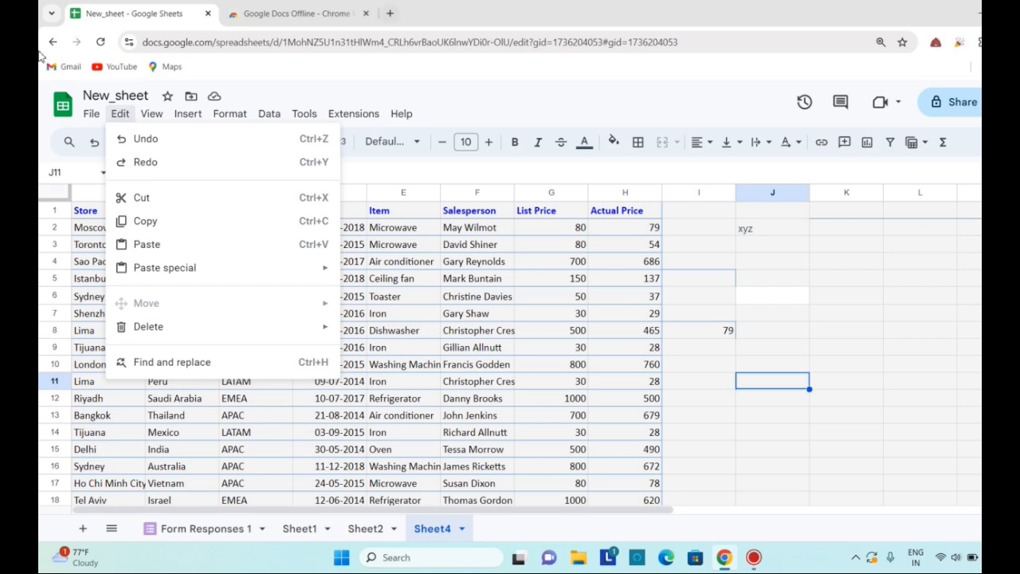
{"action": "left_click_drag", "start_coordinate": [620, 229], "coordinate": [622, 415]}
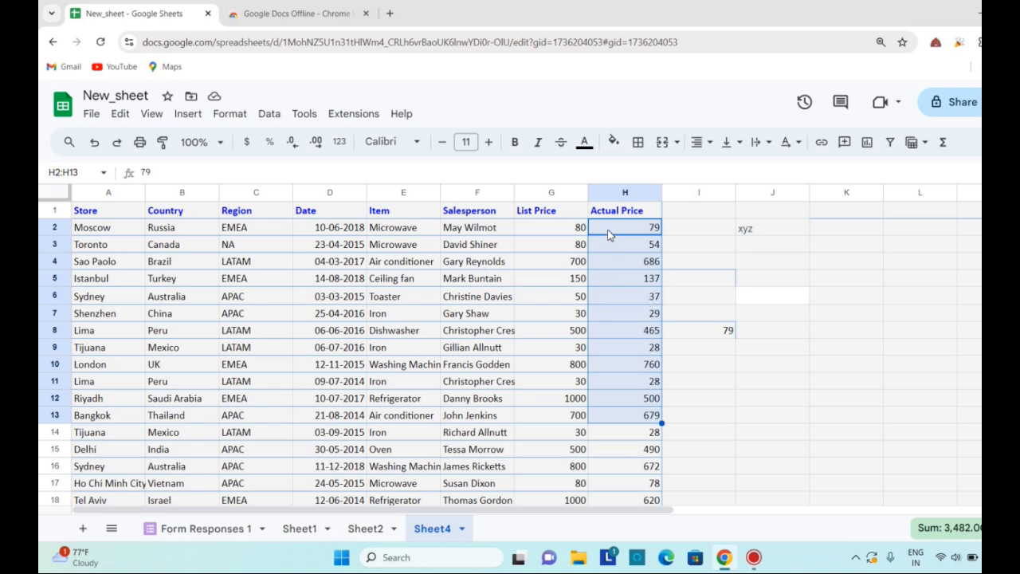
{"action": "right_click", "coordinate": [608, 238]}
{"action": "left_click", "coordinate": [623, 183]}
{"action": "left_click", "coordinate": [868, 229]}
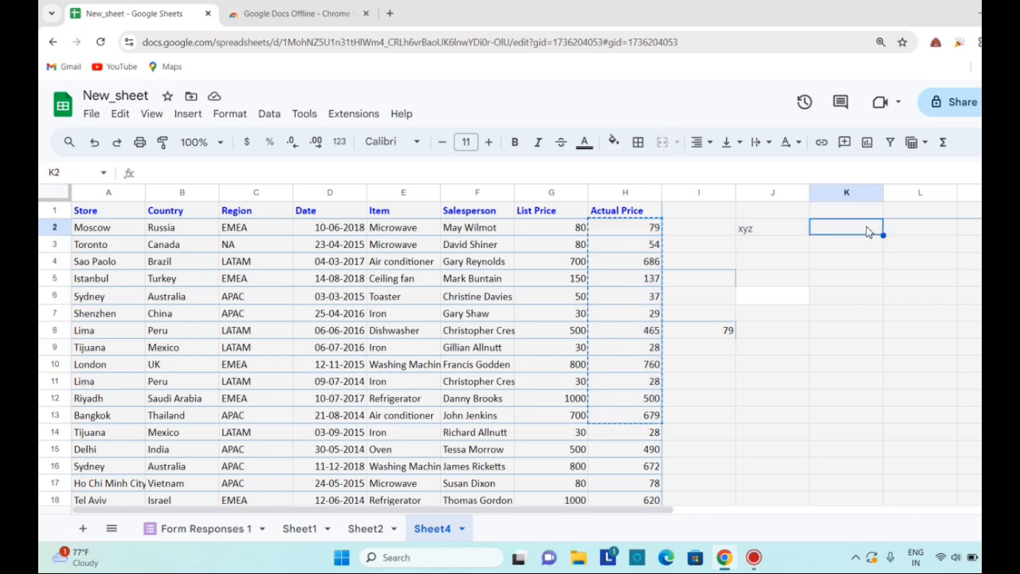
{"action": "right_click", "coordinate": [866, 230]}
{"action": "mouse_move", "coordinate": [928, 235]}
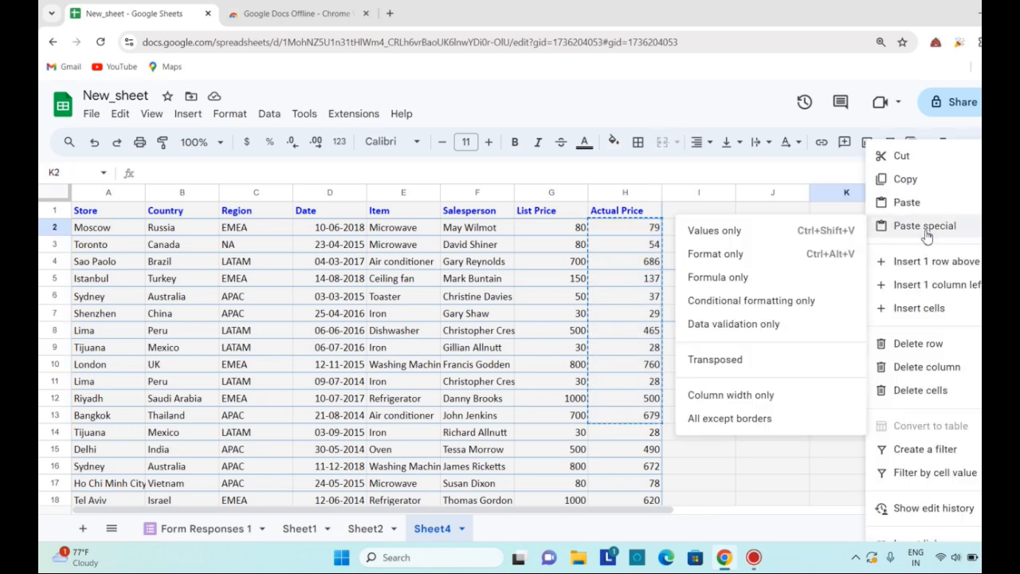
{"action": "left_click", "coordinate": [770, 231]}
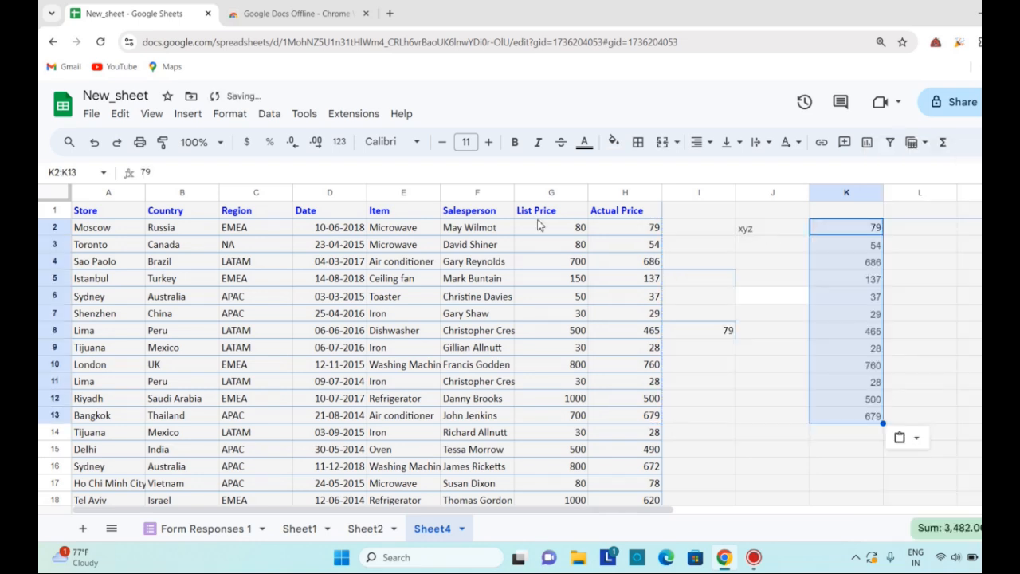
Fill the List Price cells G1:G13 with red
{"action": "left_click_drag", "start_coordinate": [536, 210], "coordinate": [558, 416]}
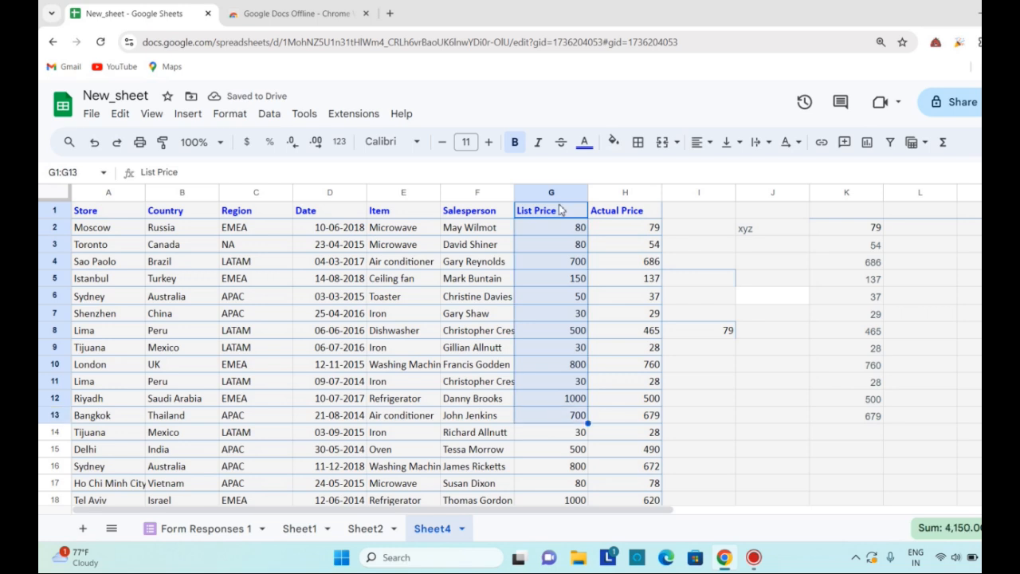
{"action": "left_click", "coordinate": [622, 150]}
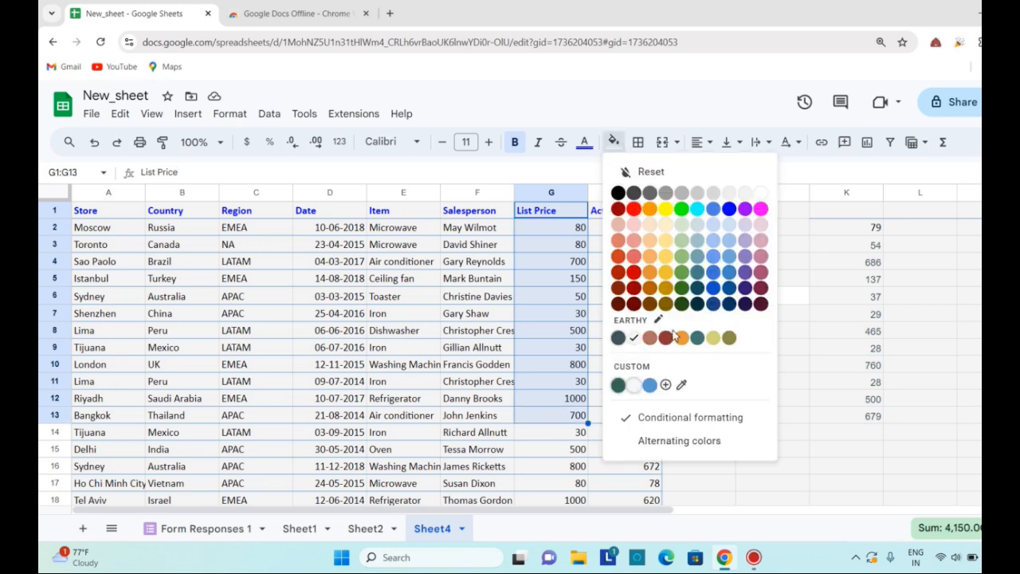
{"action": "left_click", "coordinate": [636, 209]}
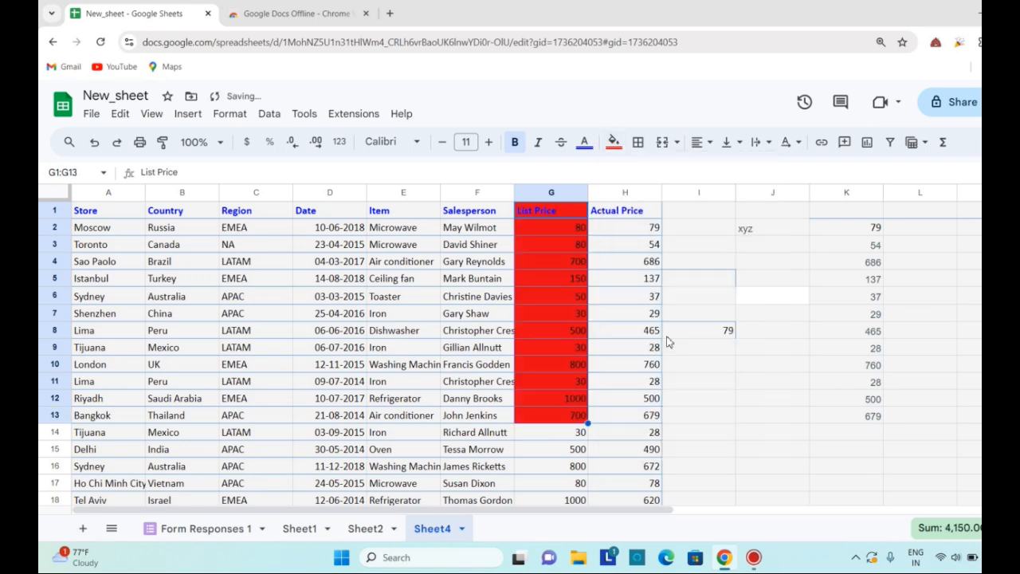
Copy the red cells G1:G13 and paste their format only starting at cell L2
{"action": "right_click", "coordinate": [548, 268]}
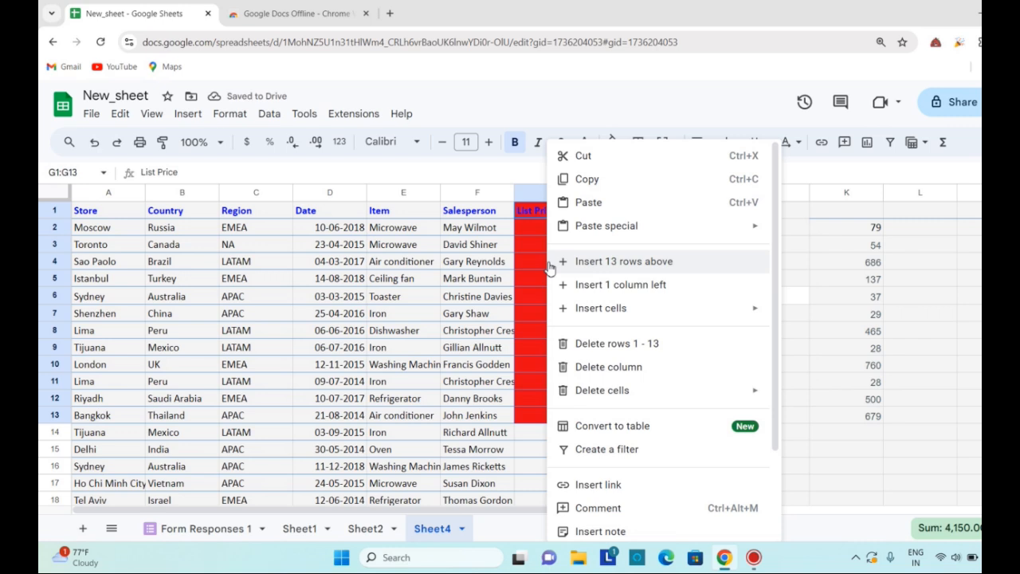
{"action": "left_click", "coordinate": [590, 180]}
{"action": "left_click", "coordinate": [920, 228]}
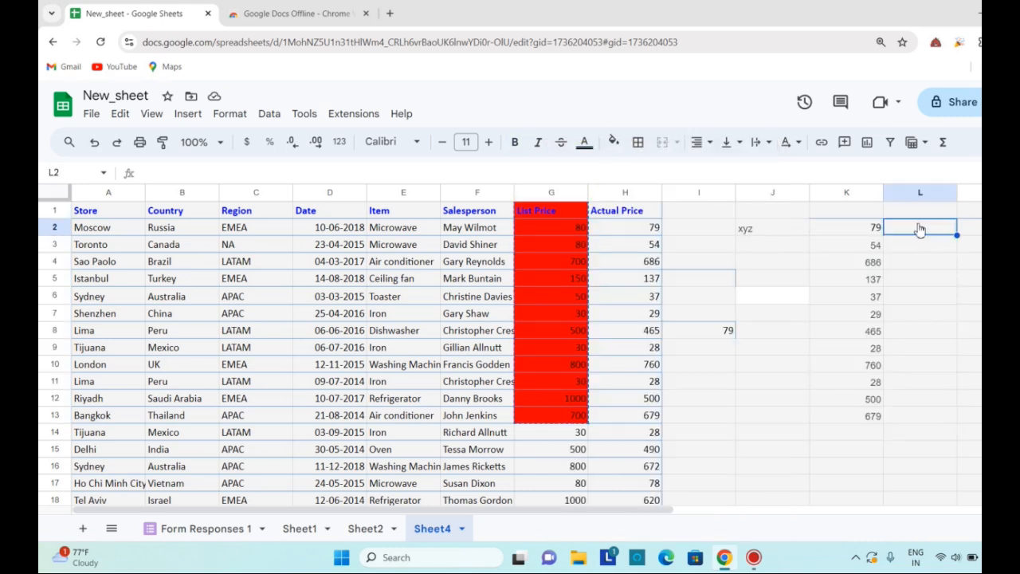
{"action": "right_click", "coordinate": [919, 229]}
{"action": "mouse_move", "coordinate": [924, 226]}
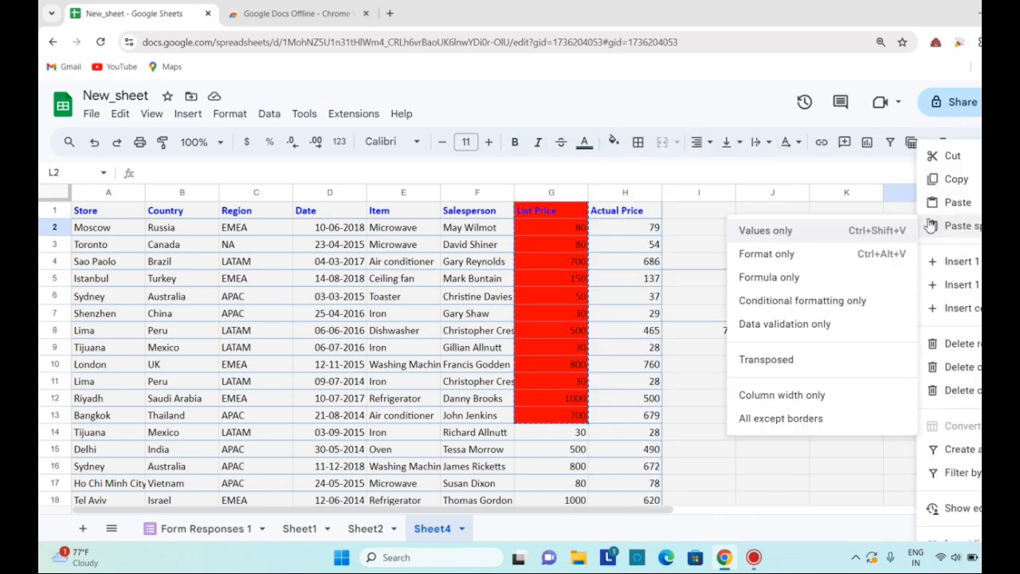
{"action": "left_click", "coordinate": [777, 265]}
Enter the formula =G2+H2 in cell I2 to add the first row's List Price and Actual Price
{"action": "left_click", "coordinate": [616, 250]}
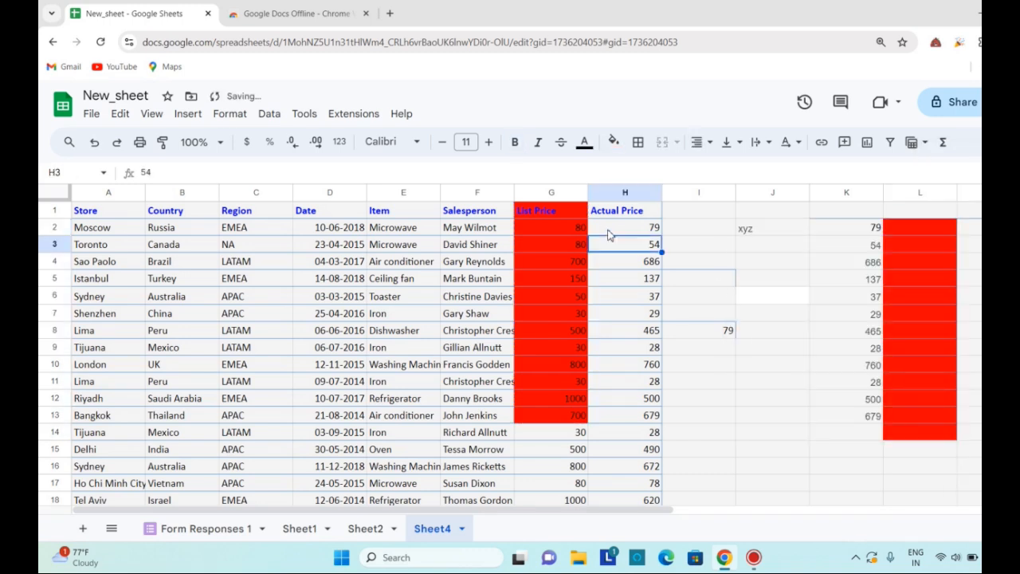
{"action": "left_click", "coordinate": [567, 227]}
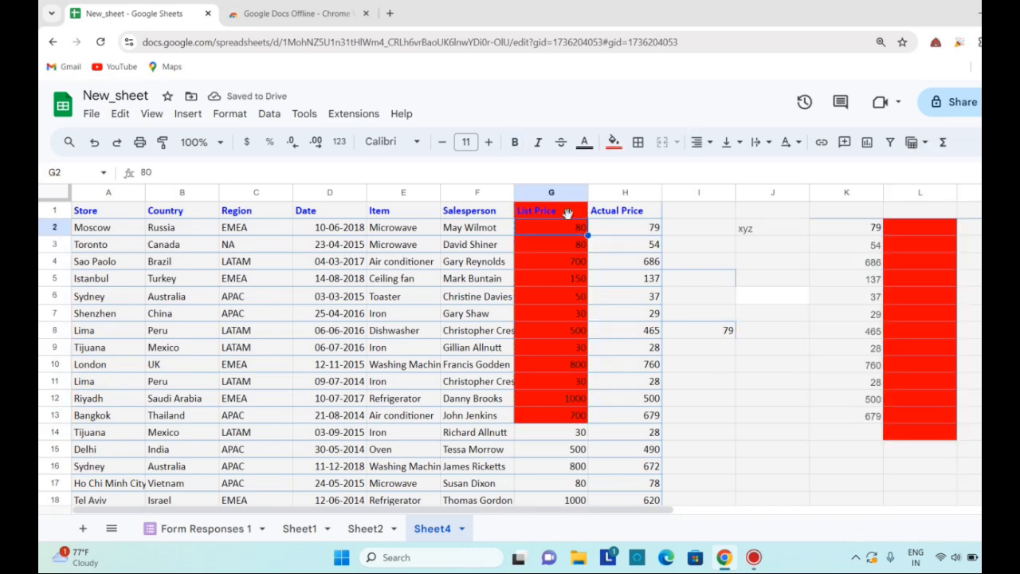
{"action": "left_click", "coordinate": [652, 229]}
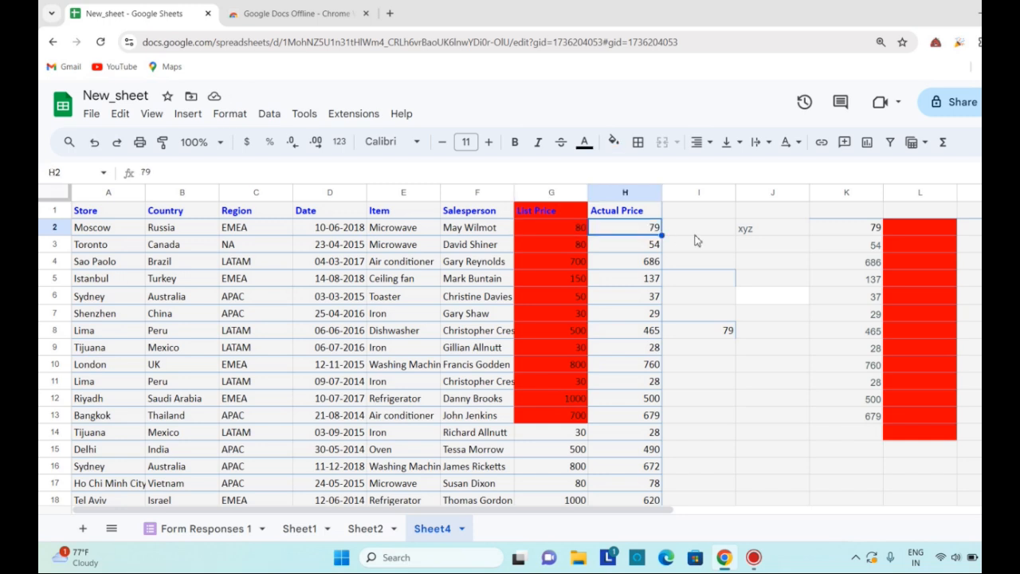
{"action": "key", "text": "Right"}
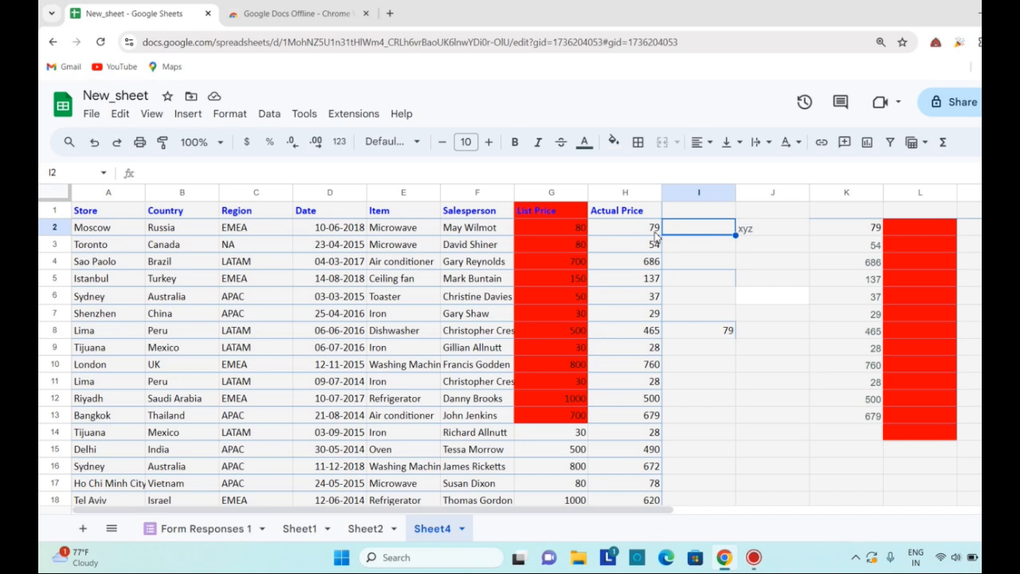
{"action": "type", "text": "="}
{"action": "left_click", "coordinate": [555, 228]}
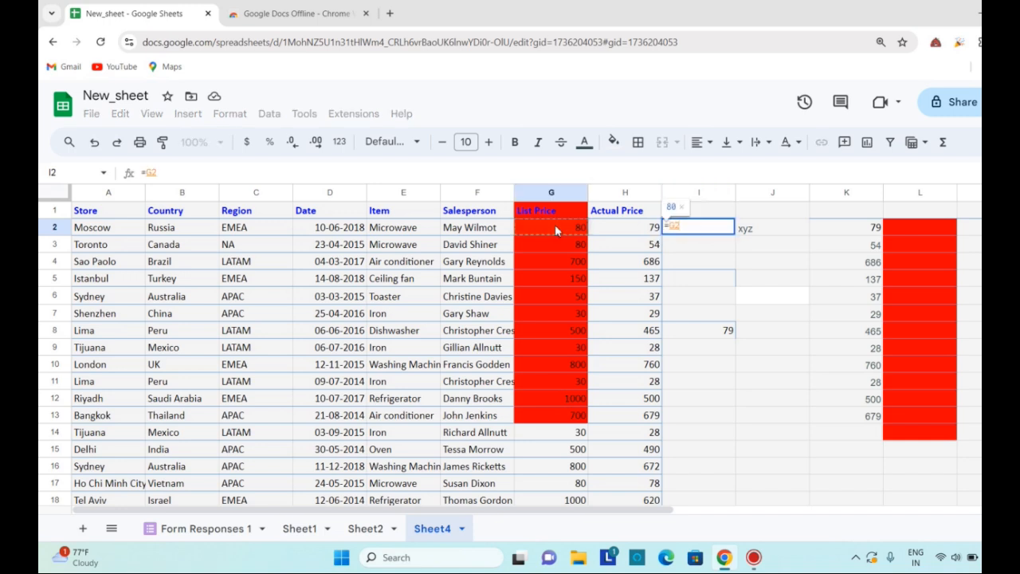
{"action": "type", "text": "+"}
{"action": "left_click", "coordinate": [624, 235]}
{"action": "key", "text": "Return"}
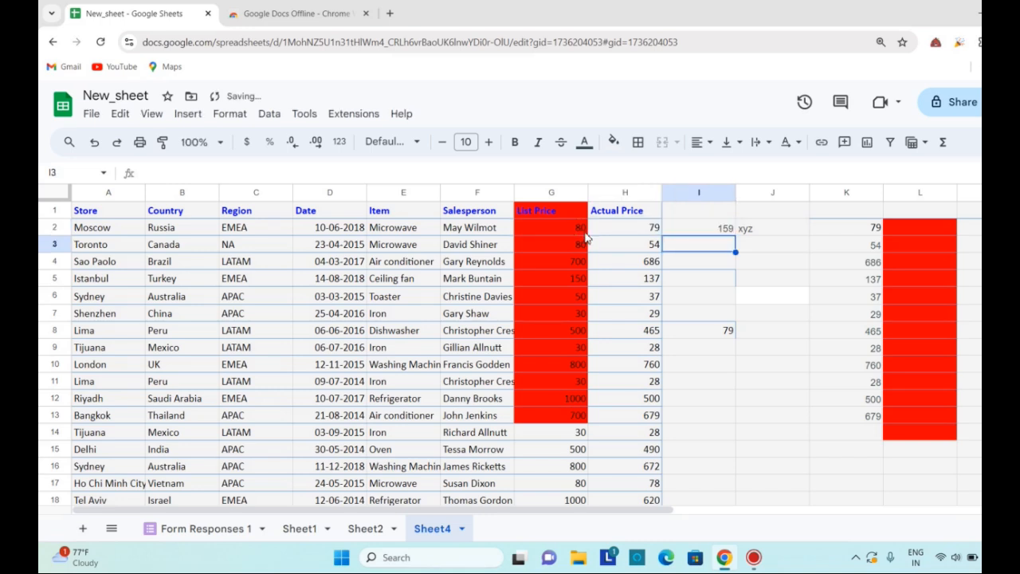
Fill the formula in cell I2 down to I16 and clear the text xyz from cell J2
{"action": "left_click", "coordinate": [716, 232]}
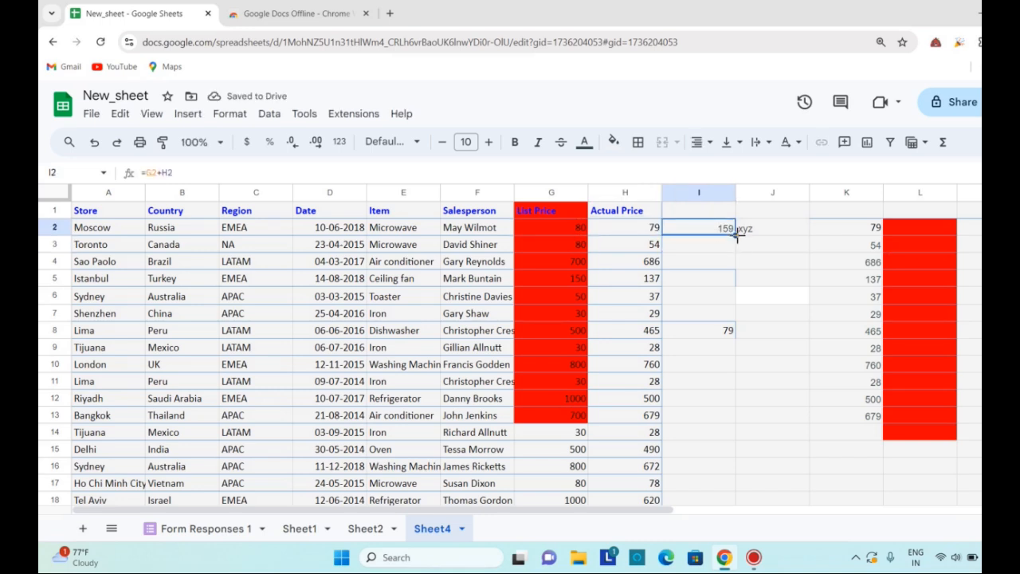
{"action": "left_click_drag", "start_coordinate": [738, 236], "coordinate": [736, 465]}
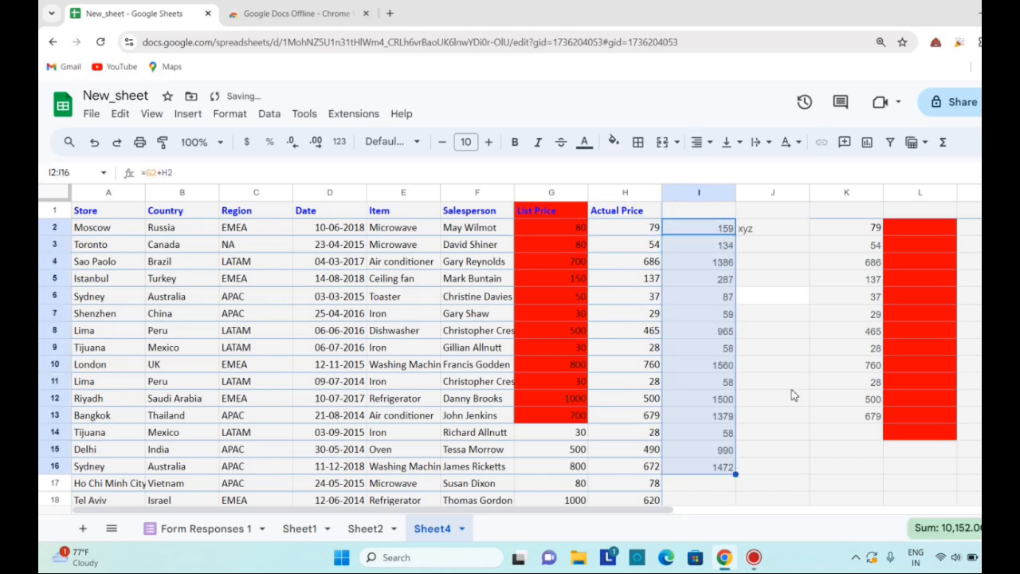
{"action": "left_click", "coordinate": [790, 380]}
{"action": "left_click", "coordinate": [763, 223]}
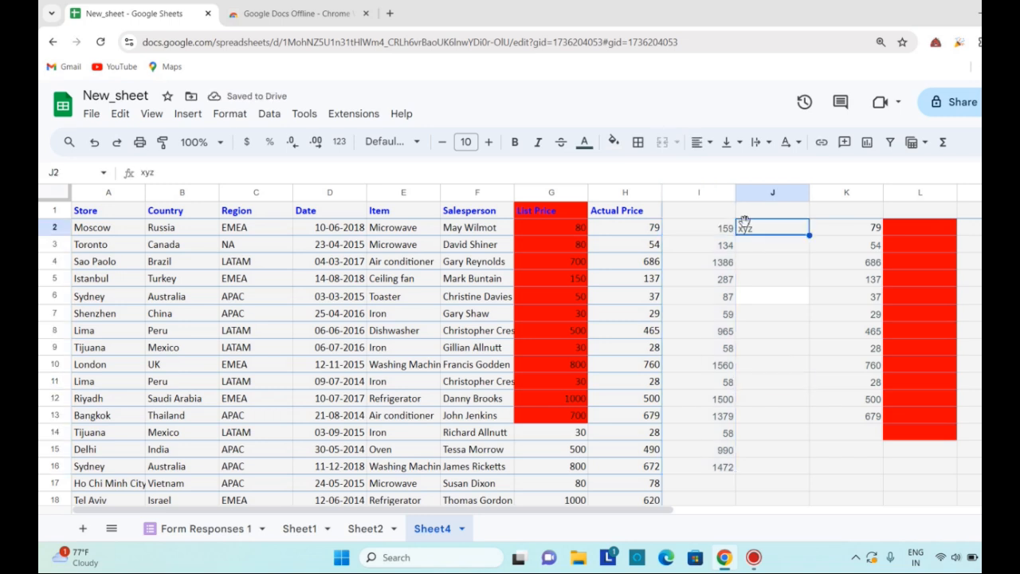
{"action": "key", "text": "Delete"}
Copy the sums in cells I2:I16 and paste them as formula only starting at cell J2
{"action": "left_click_drag", "start_coordinate": [710, 232], "coordinate": [706, 470]}
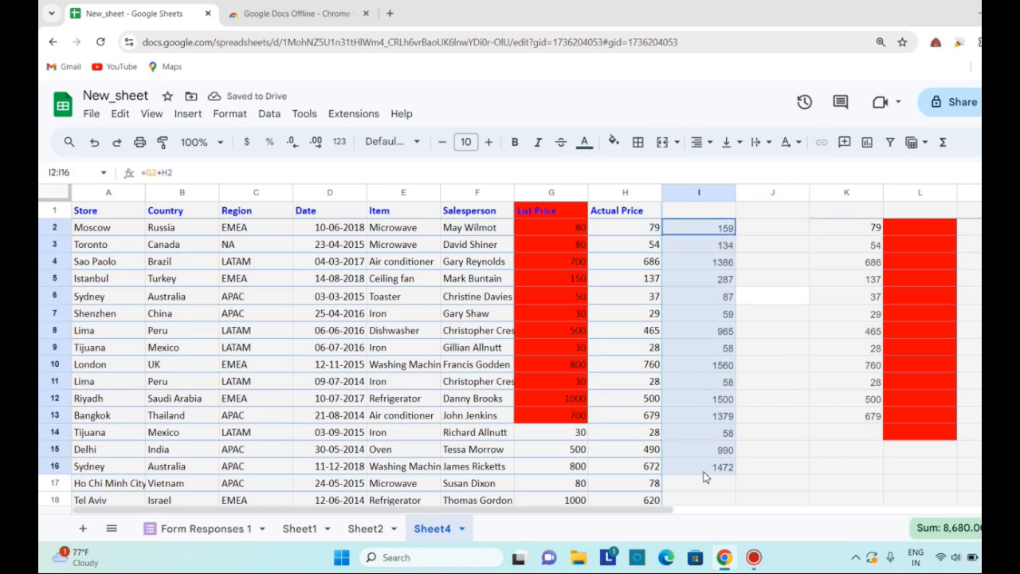
{"action": "right_click", "coordinate": [695, 299]}
{"action": "left_click", "coordinate": [766, 180]}
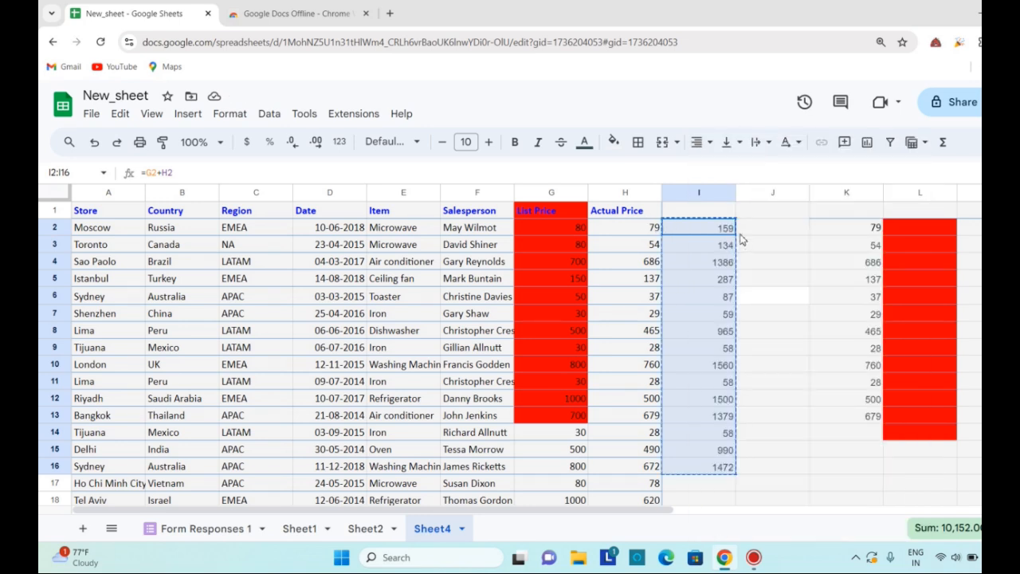
{"action": "left_click", "coordinate": [747, 231]}
{"action": "right_click", "coordinate": [747, 231]}
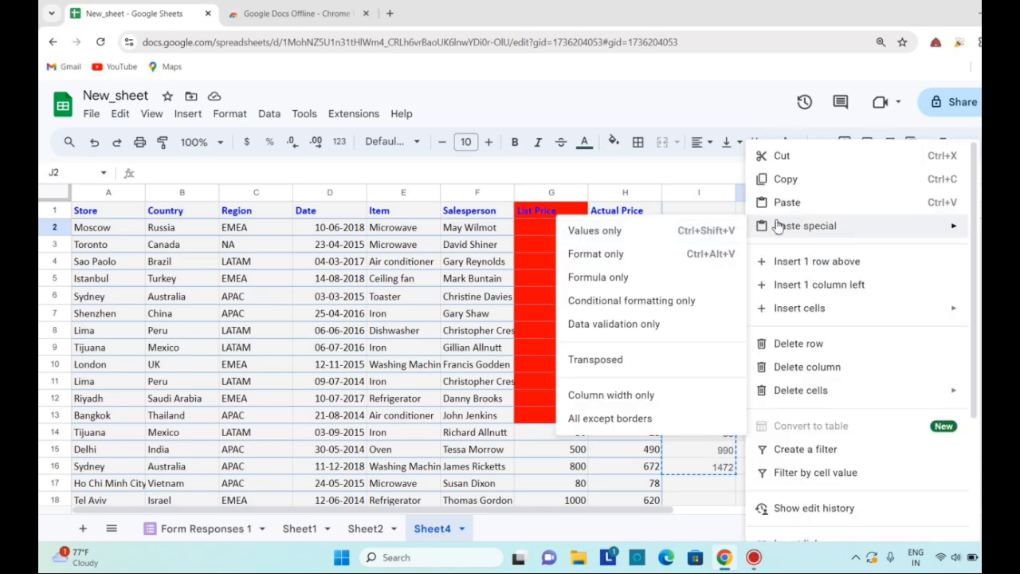
{"action": "mouse_move", "coordinate": [786, 226]}
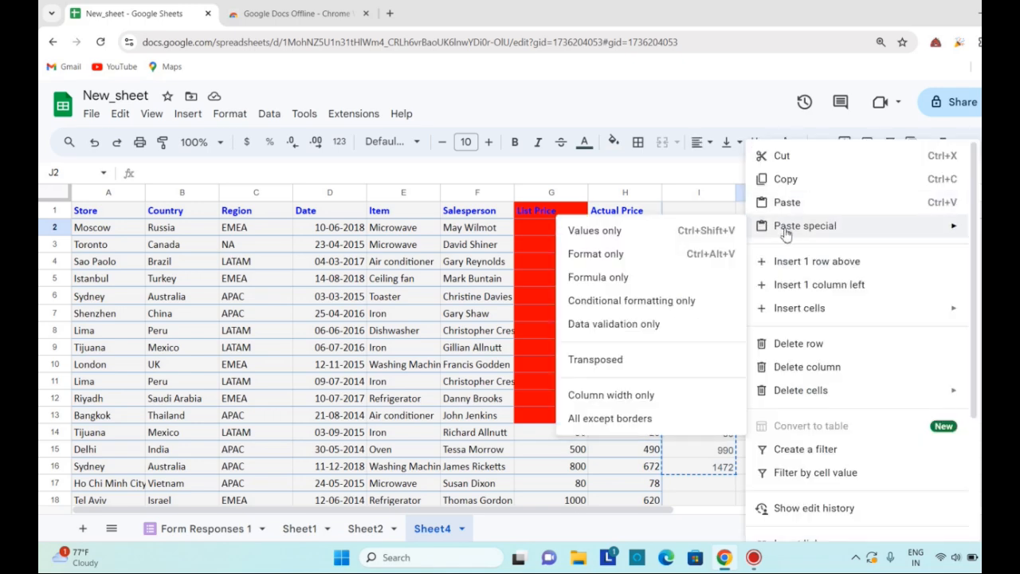
{"action": "left_click", "coordinate": [638, 286]}
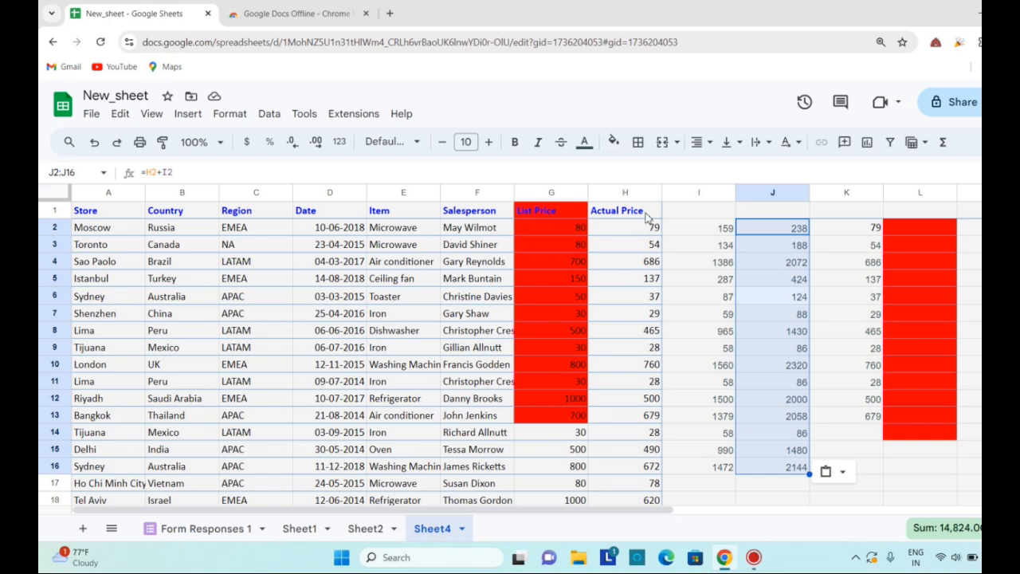
Examine the remaining paste special options, the Edit commands and the commands offered for columns I through L
{"action": "right_click", "coordinate": [782, 240]}
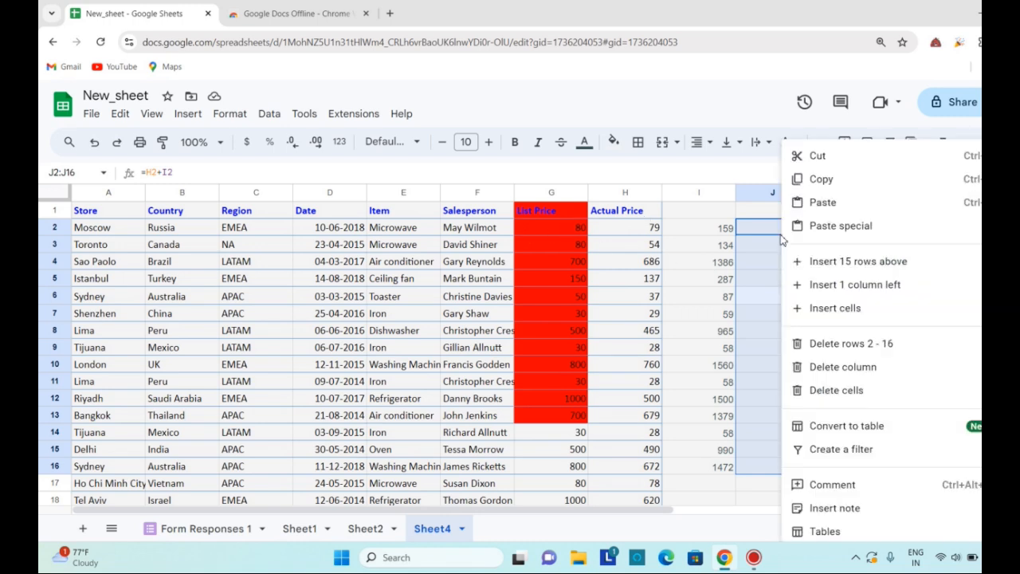
{"action": "mouse_move", "coordinate": [799, 230]}
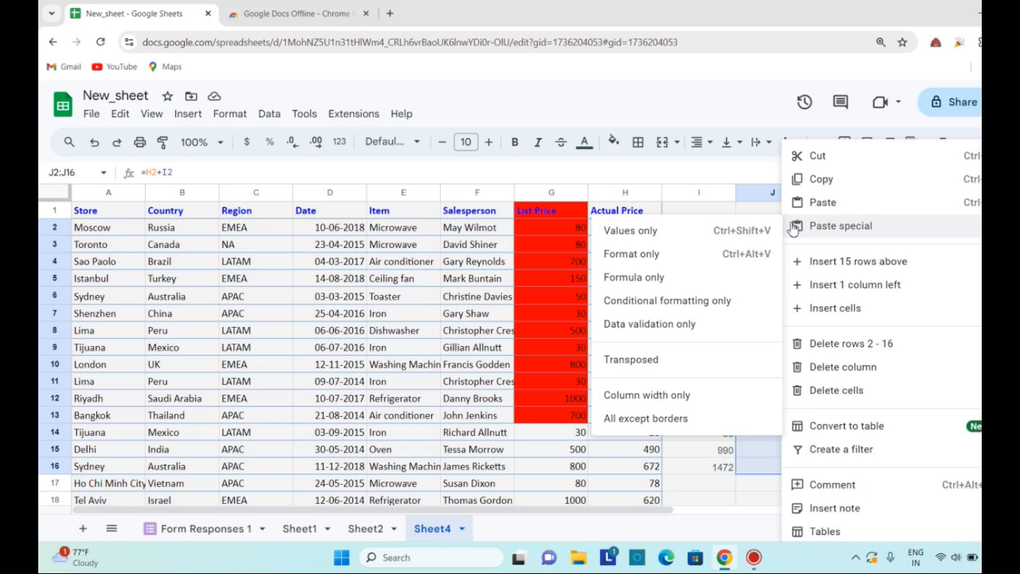
{"action": "left_click", "coordinate": [117, 117]}
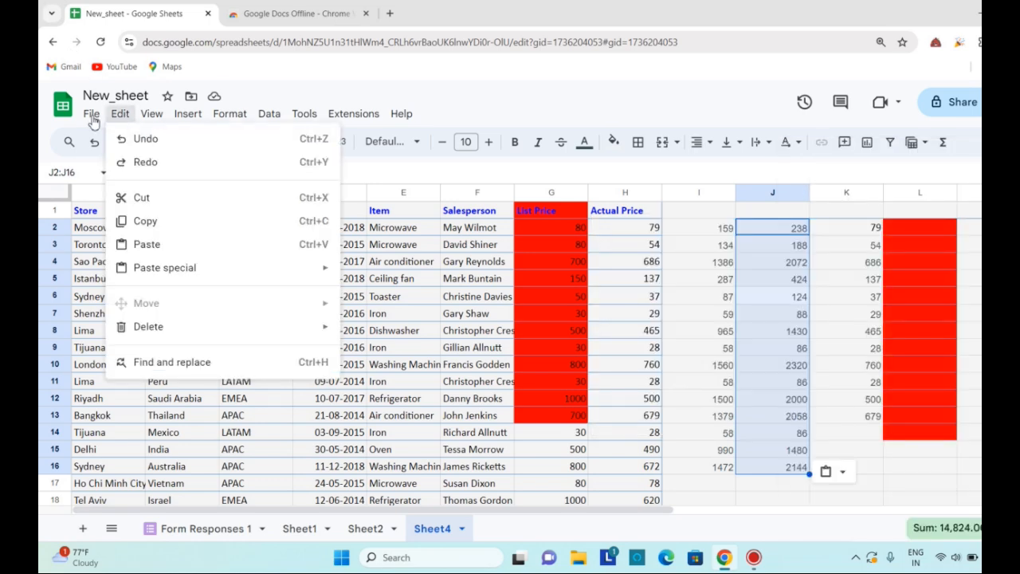
{"action": "left_click", "coordinate": [817, 416]}
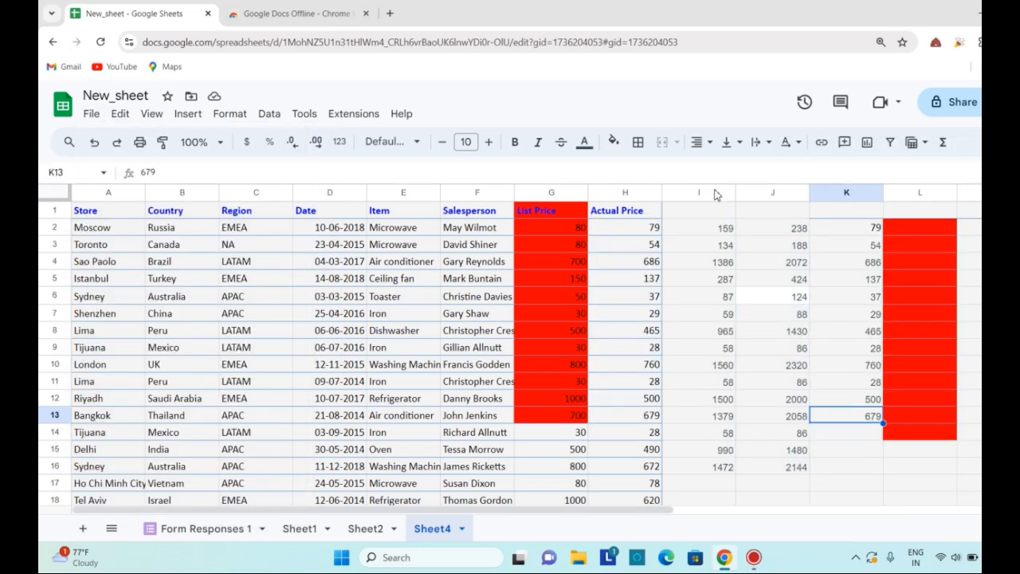
{"action": "left_click_drag", "start_coordinate": [717, 195], "coordinate": [867, 214]}
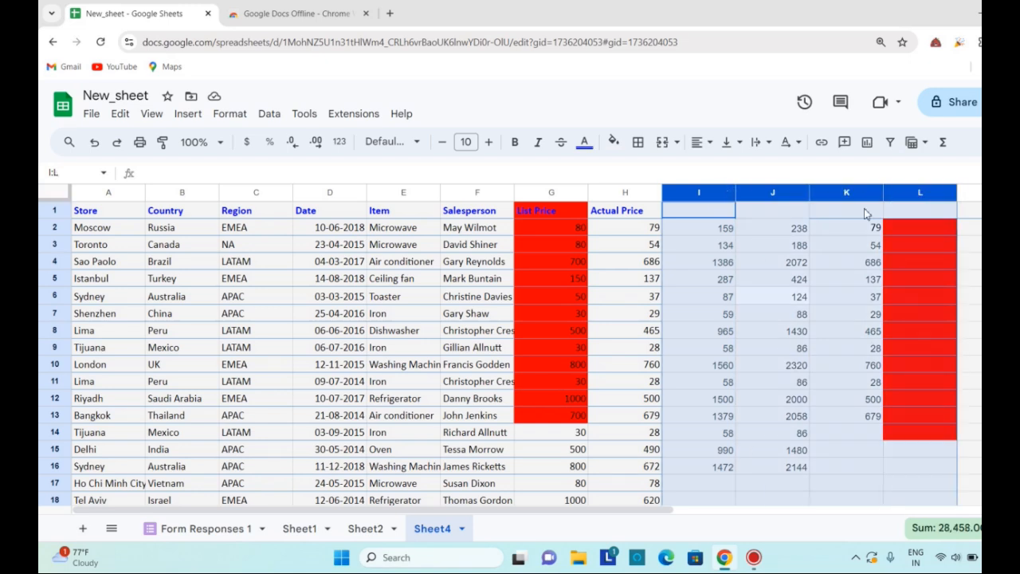
{"action": "right_click", "coordinate": [793, 188]}
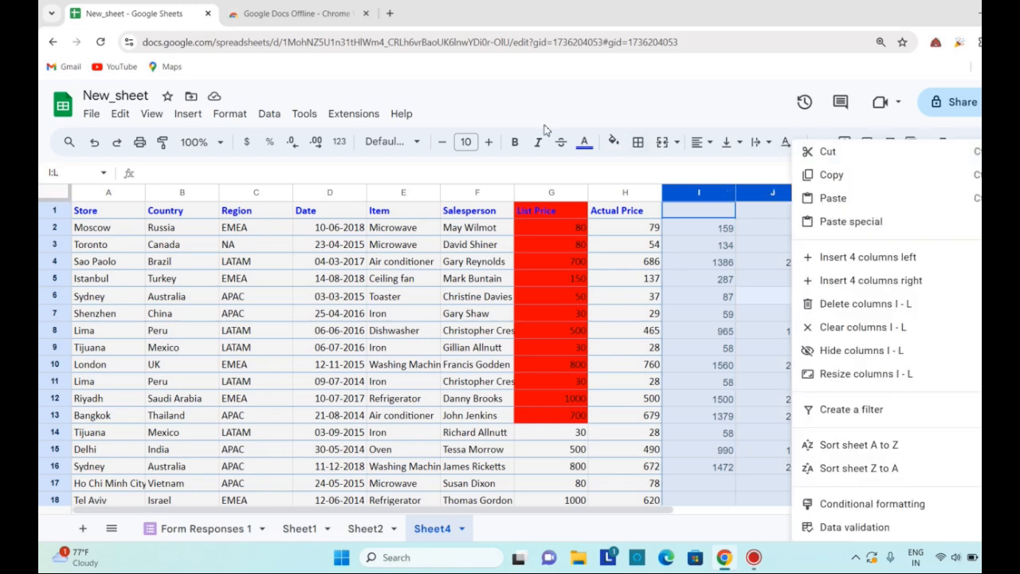
{"action": "left_click", "coordinate": [717, 264]}
{"action": "left_click", "coordinate": [118, 116]}
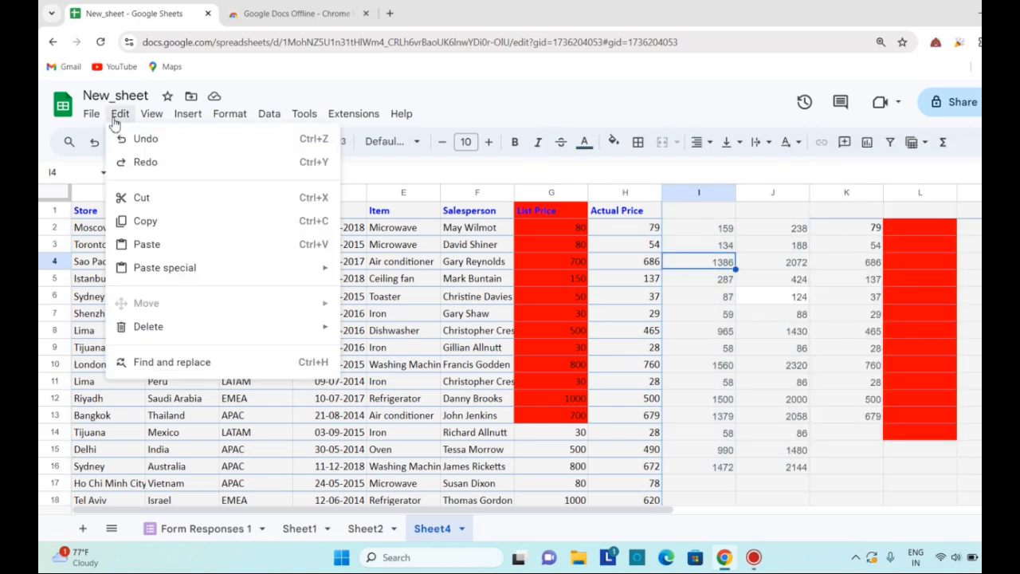
{"action": "left_click", "coordinate": [561, 416]}
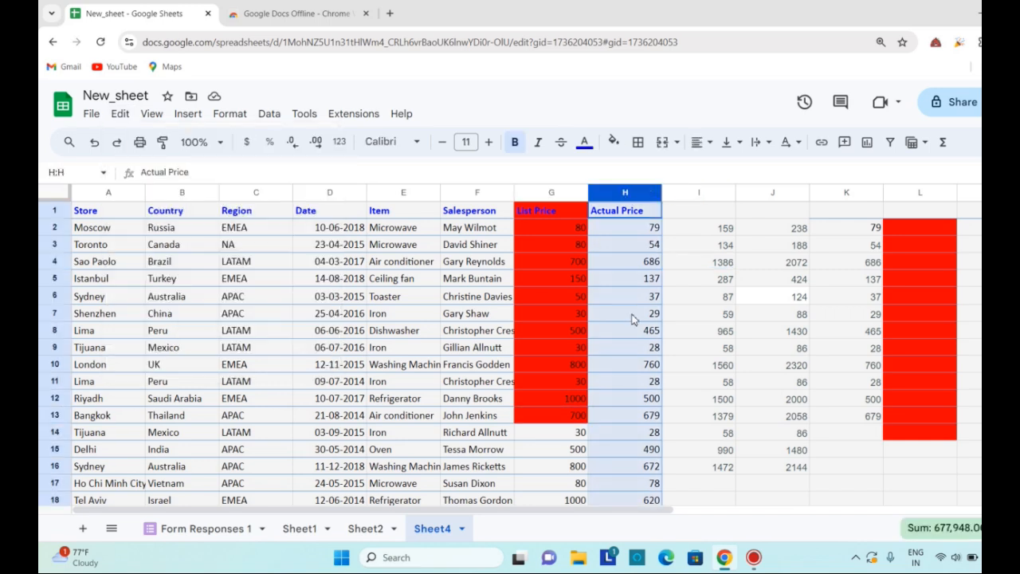
Move the Actual Price column one position left, ahead of the List Price column
{"action": "right_click", "coordinate": [627, 193]}
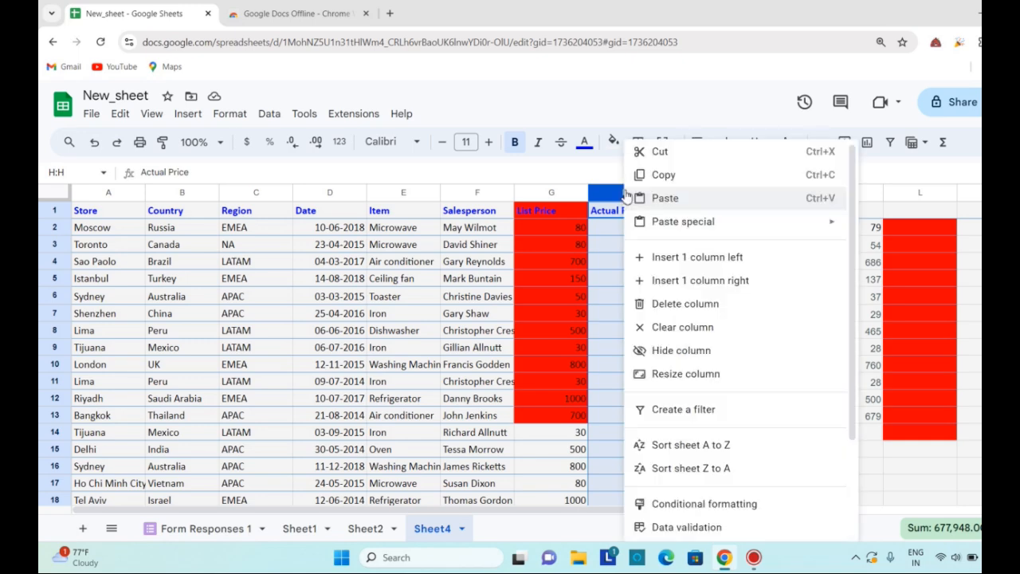
{"action": "left_click", "coordinate": [630, 197]}
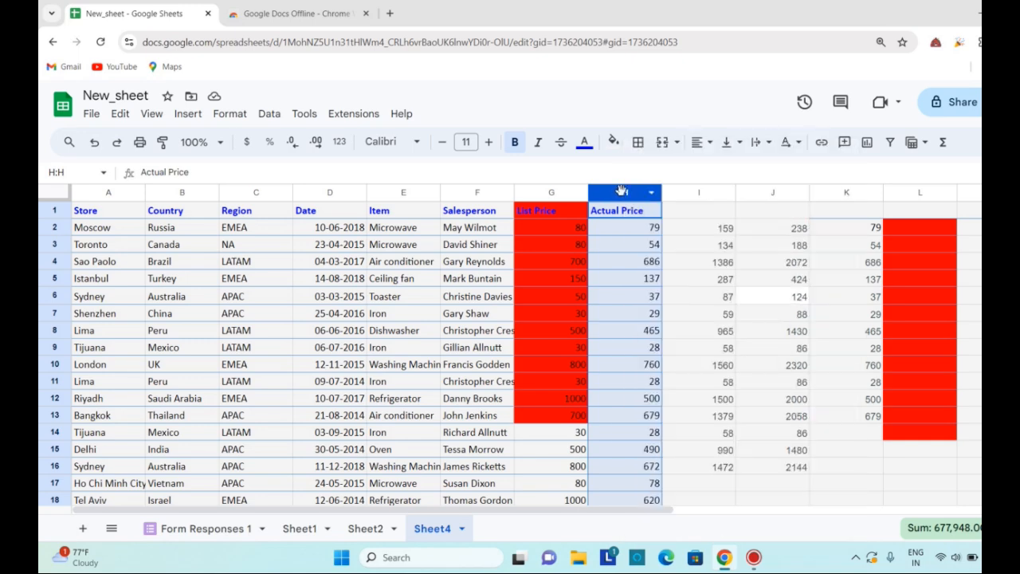
{"action": "left_click", "coordinate": [91, 113]}
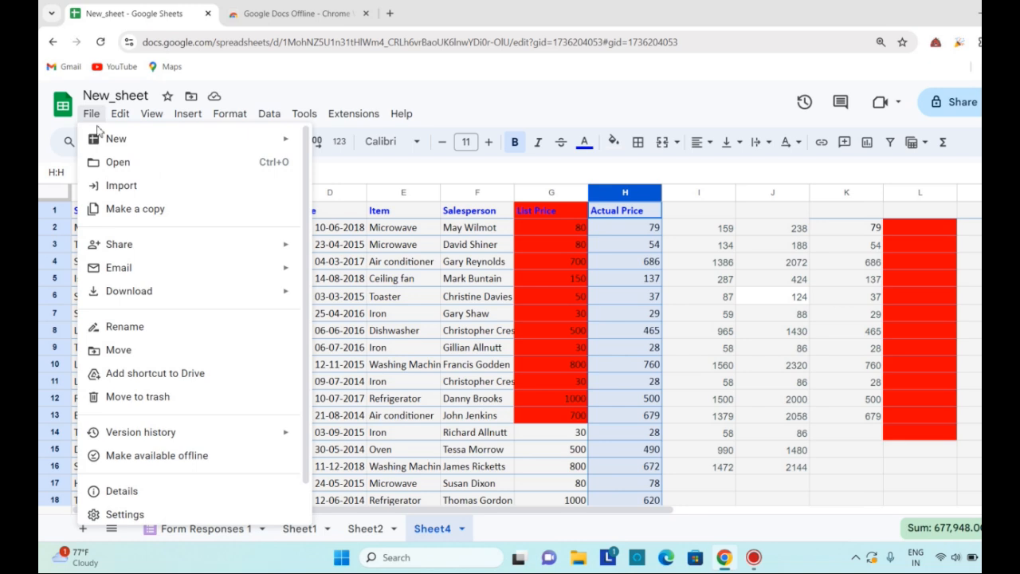
{"action": "mouse_move", "coordinate": [120, 128]}
{"action": "mouse_move", "coordinate": [199, 309]}
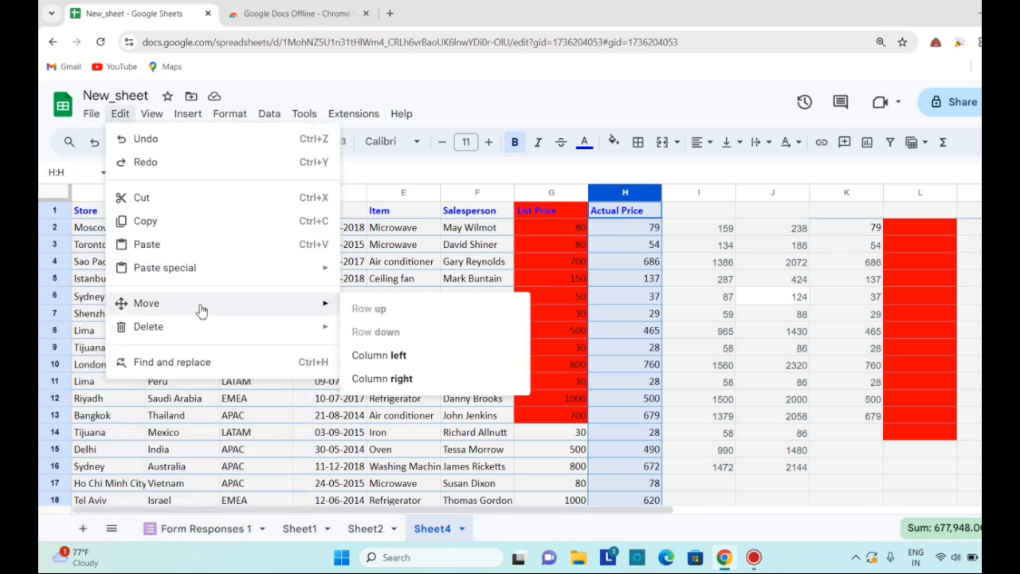
{"action": "left_click", "coordinate": [422, 369]}
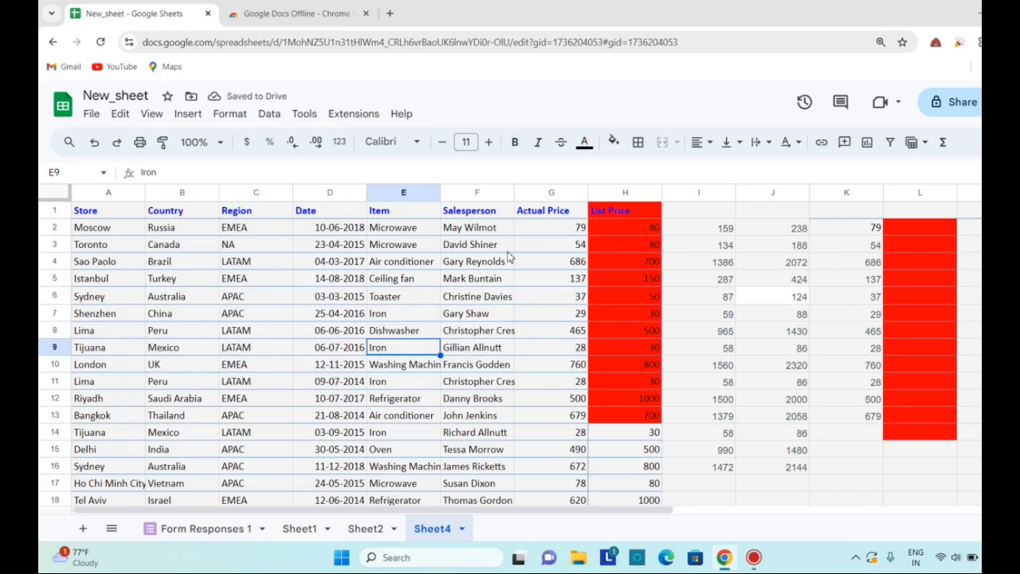
Move the Salesperson column one position left, ahead of the Item column
{"action": "left_click", "coordinate": [467, 192]}
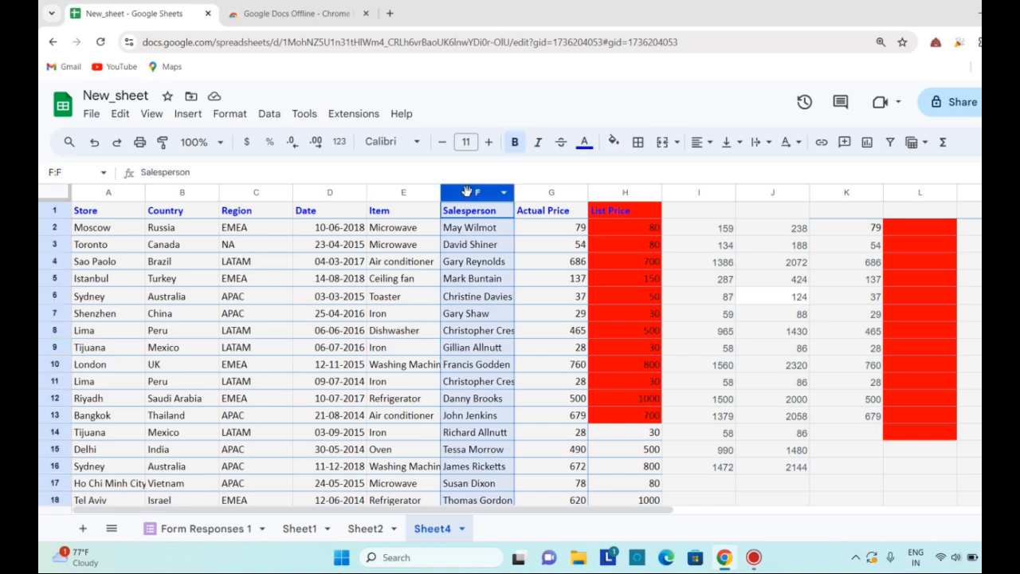
{"action": "left_click", "coordinate": [119, 113]}
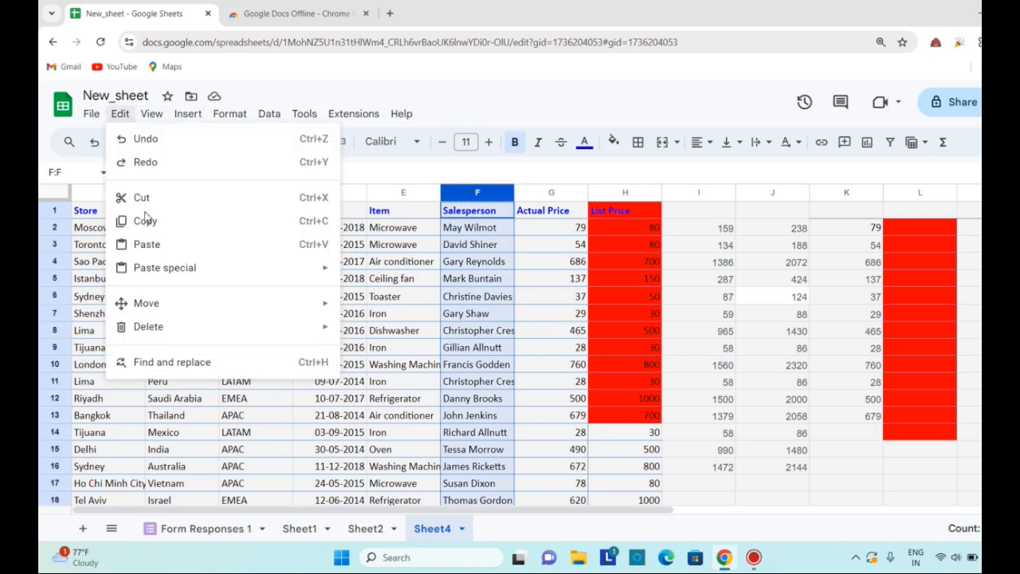
{"action": "mouse_move", "coordinate": [193, 311]}
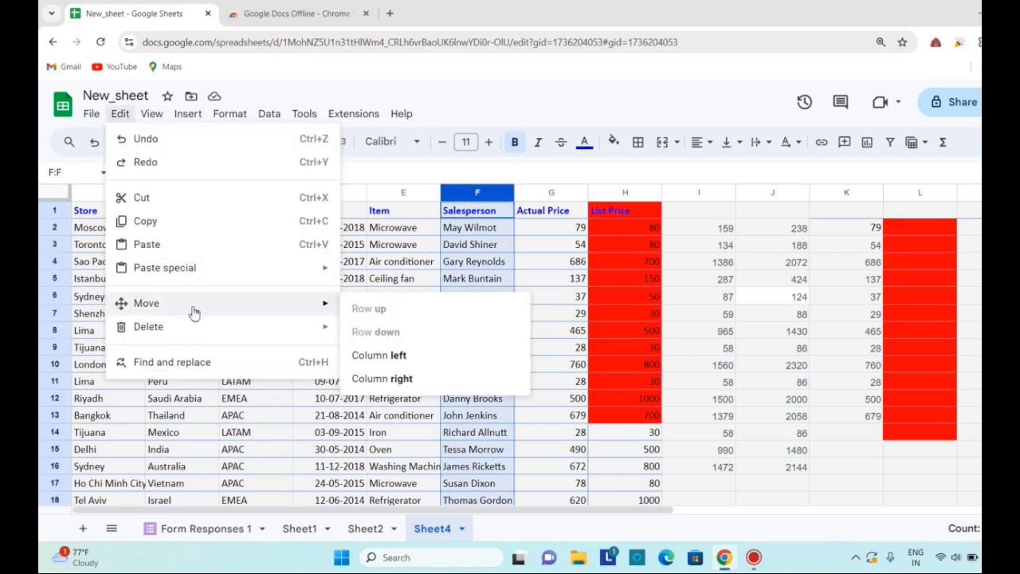
{"action": "left_click", "coordinate": [423, 363]}
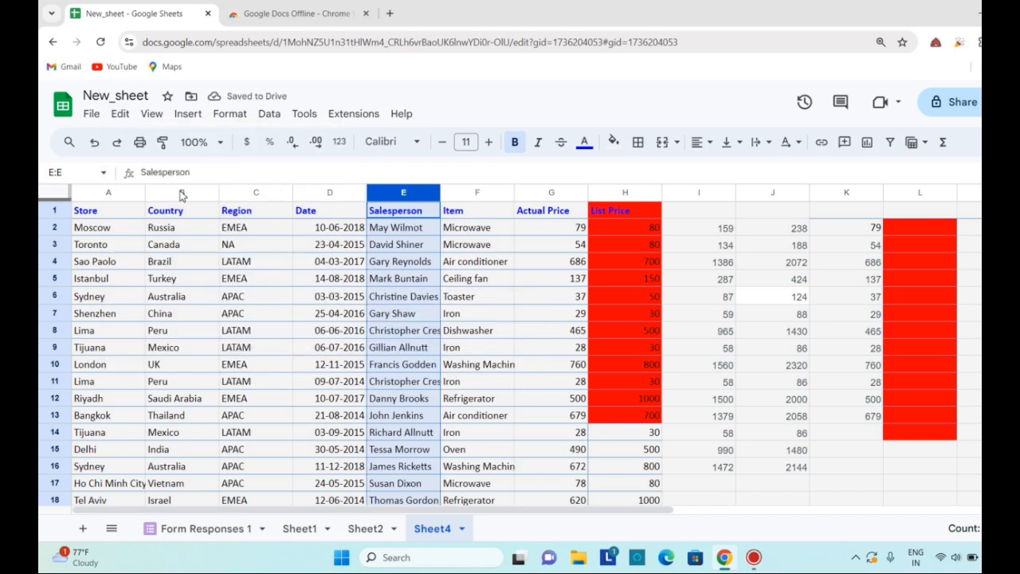
Move the Country column one position right, past the Region column
{"action": "left_click", "coordinate": [255, 193]}
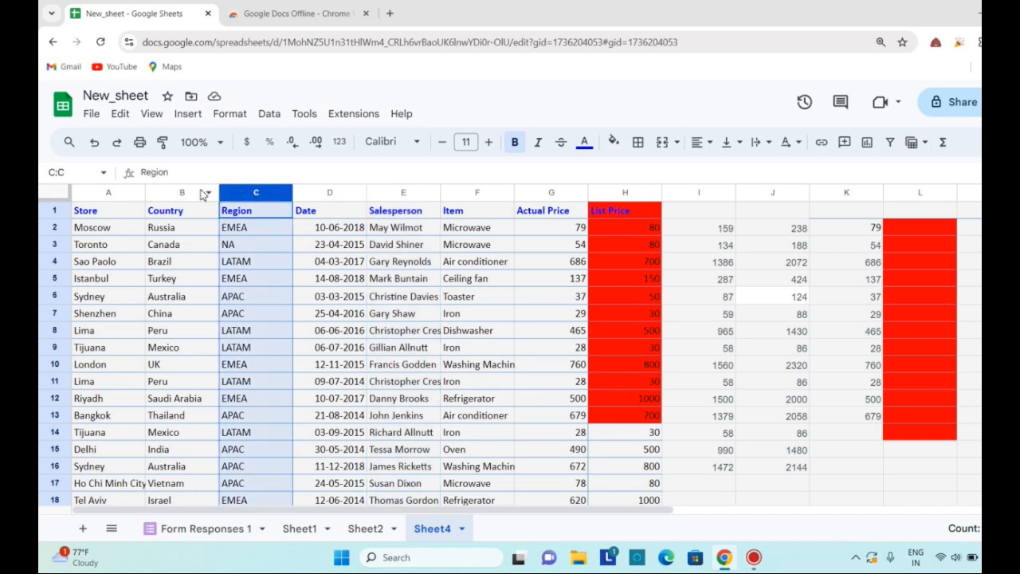
{"action": "left_click", "coordinate": [196, 191]}
{"action": "right_click", "coordinate": [196, 189]}
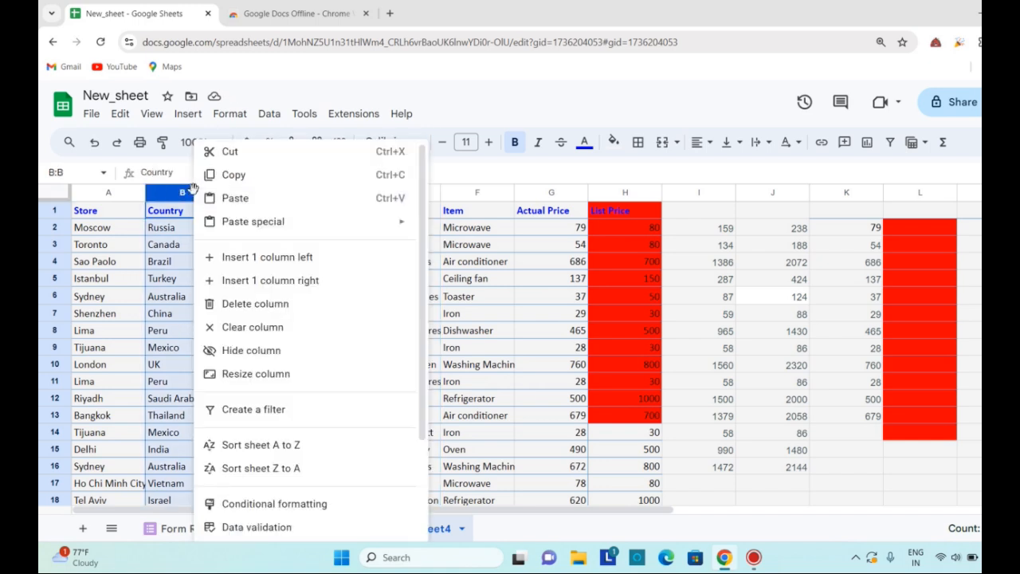
{"action": "left_click", "coordinate": [121, 115]}
{"action": "mouse_move", "coordinate": [187, 310]}
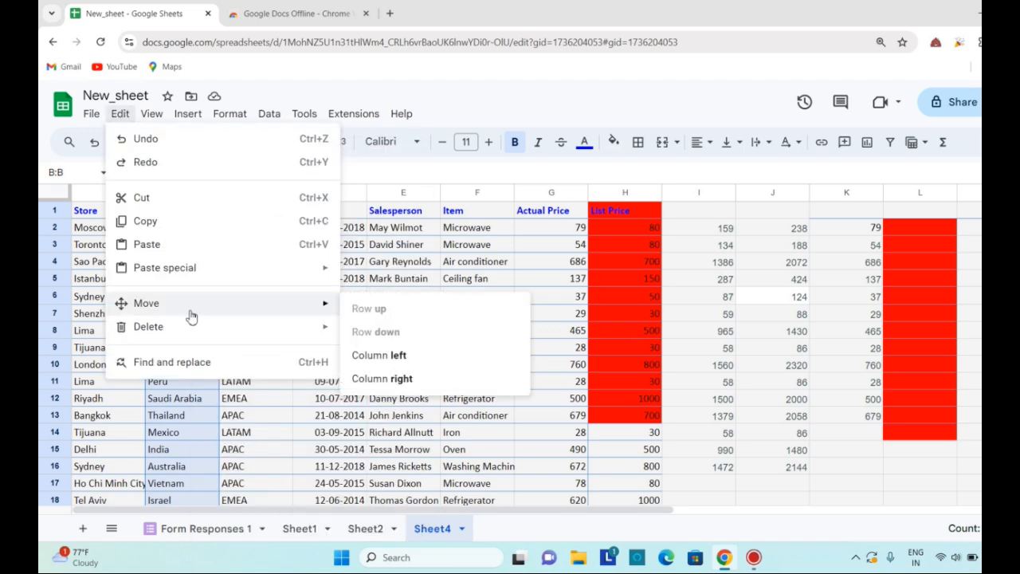
{"action": "left_click", "coordinate": [397, 387]}
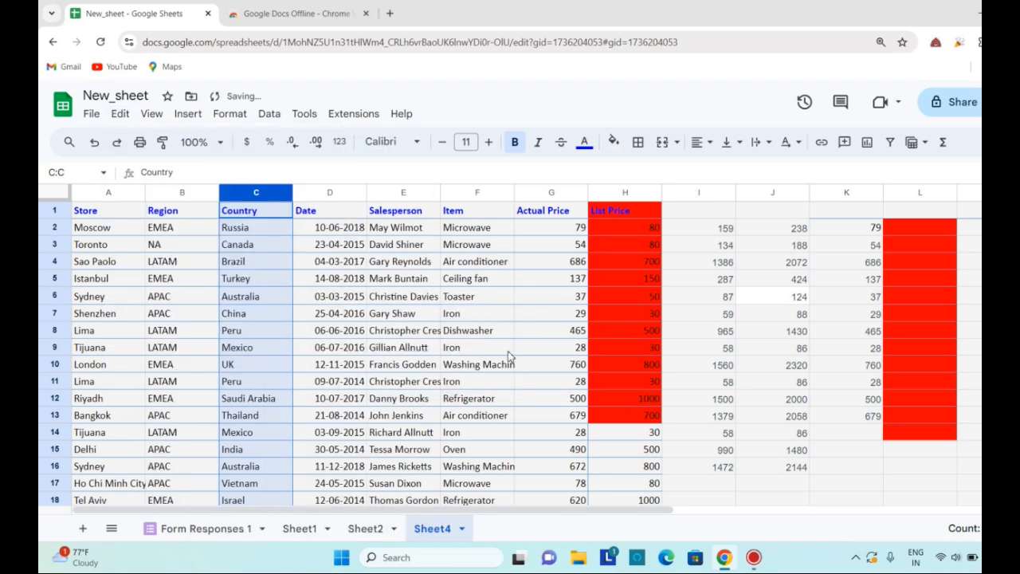
Move the Toronto row (row 3) one position up, ahead of the Moscow row
{"action": "left_click", "coordinate": [54, 245]}
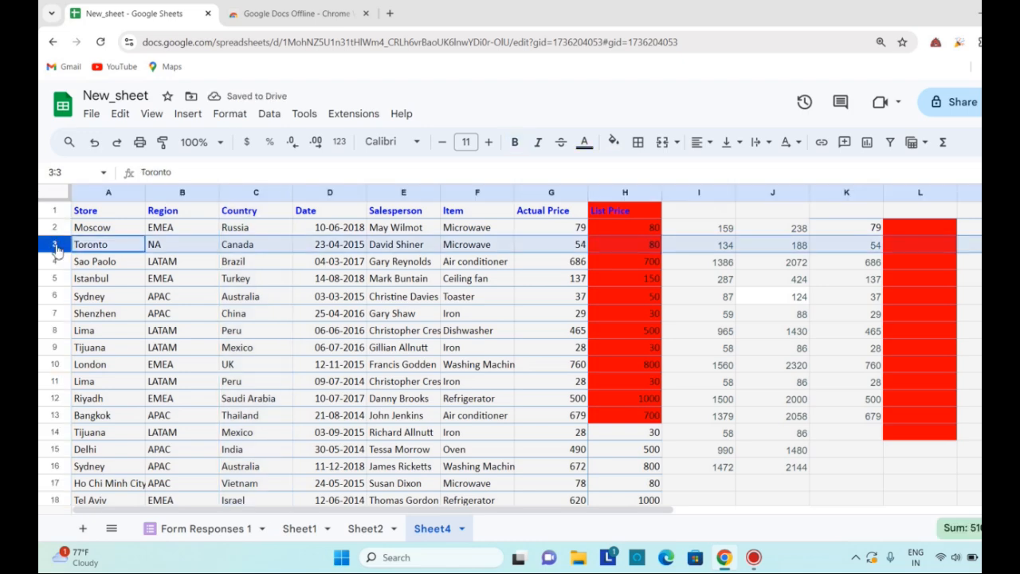
{"action": "right_click", "coordinate": [56, 249]}
{"action": "mouse_move", "coordinate": [88, 243]}
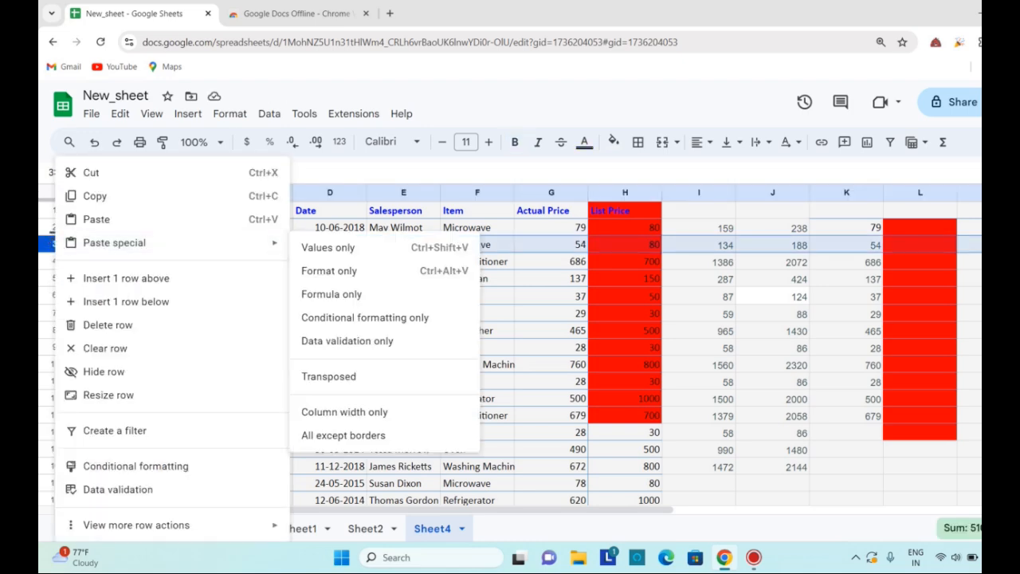
{"action": "key", "text": "Escape"}
{"action": "left_click", "coordinate": [119, 114]}
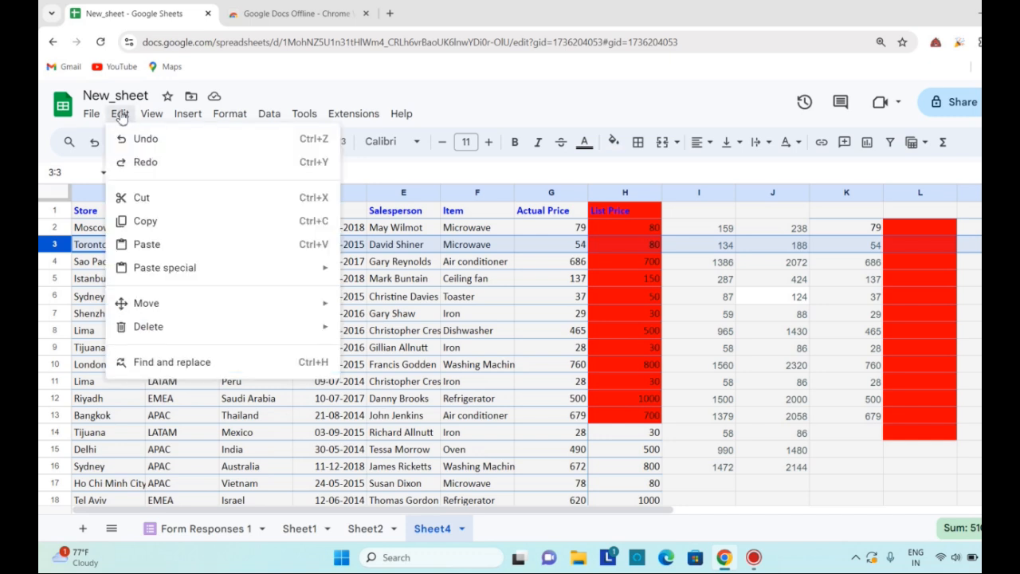
{"action": "mouse_move", "coordinate": [164, 305]}
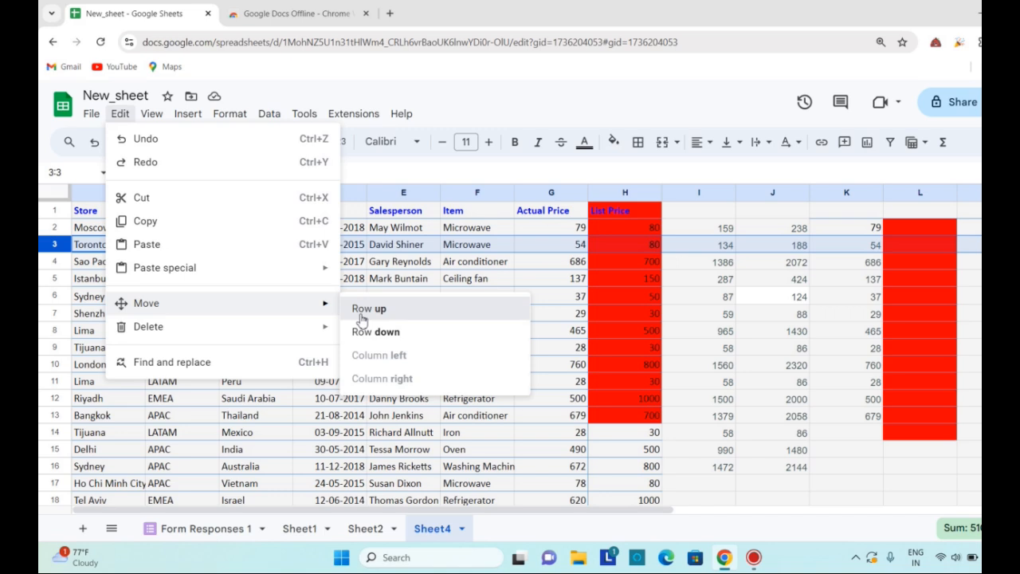
{"action": "left_click", "coordinate": [361, 319]}
Move the Sydney row (row 6) one position up, ahead of the Istanbul row
{"action": "left_click", "coordinate": [52, 261]}
{"action": "left_click", "coordinate": [54, 297]}
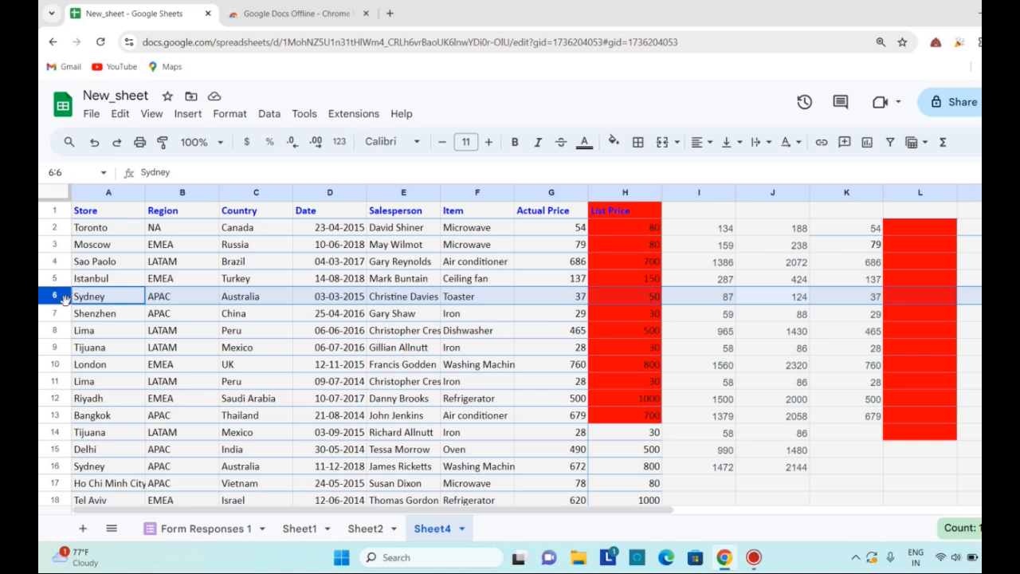
{"action": "right_click", "coordinate": [64, 296]}
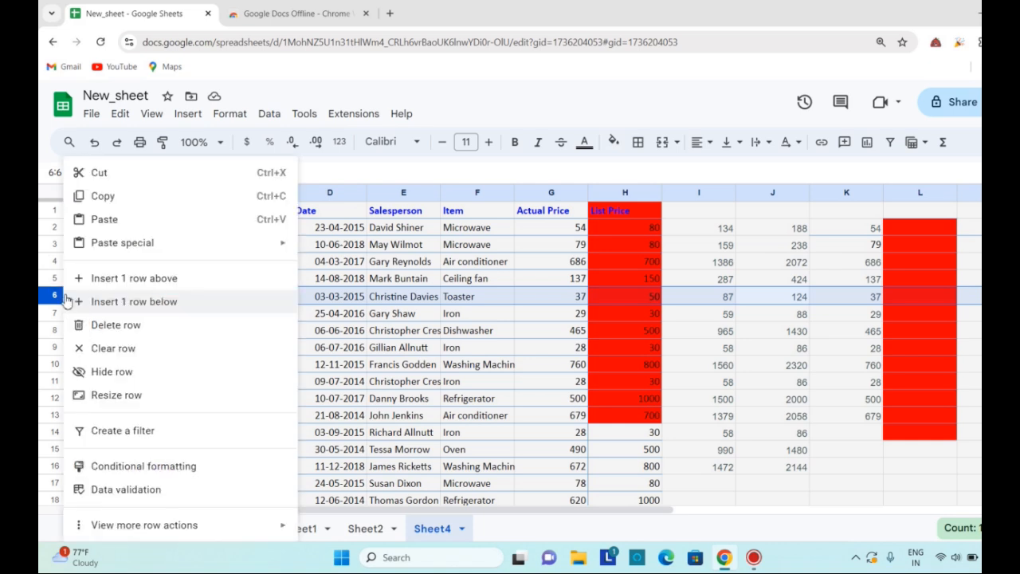
{"action": "left_click", "coordinate": [115, 114]}
{"action": "left_click", "coordinate": [118, 114]}
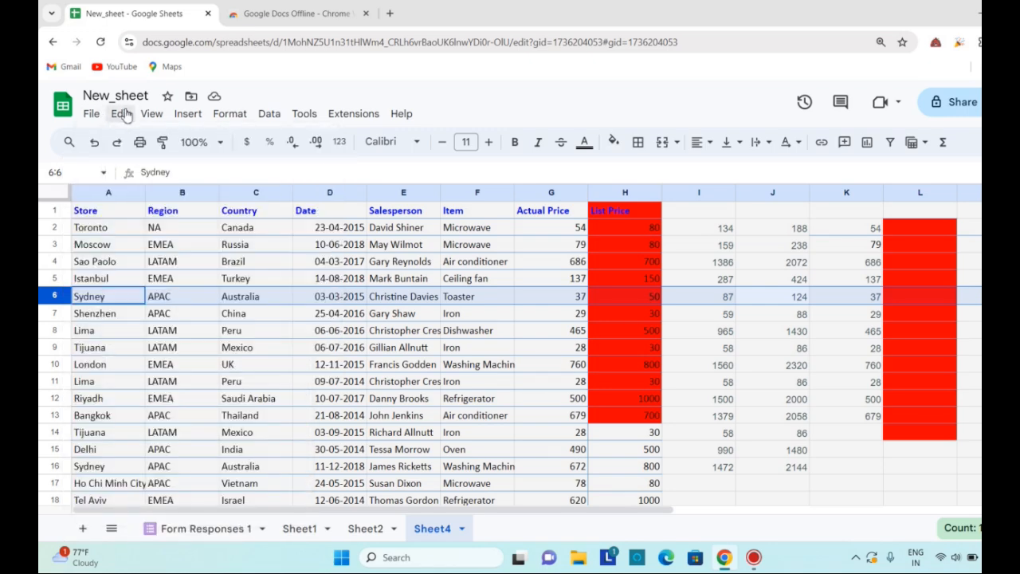
{"action": "left_click", "coordinate": [119, 115]}
{"action": "mouse_move", "coordinate": [175, 304]}
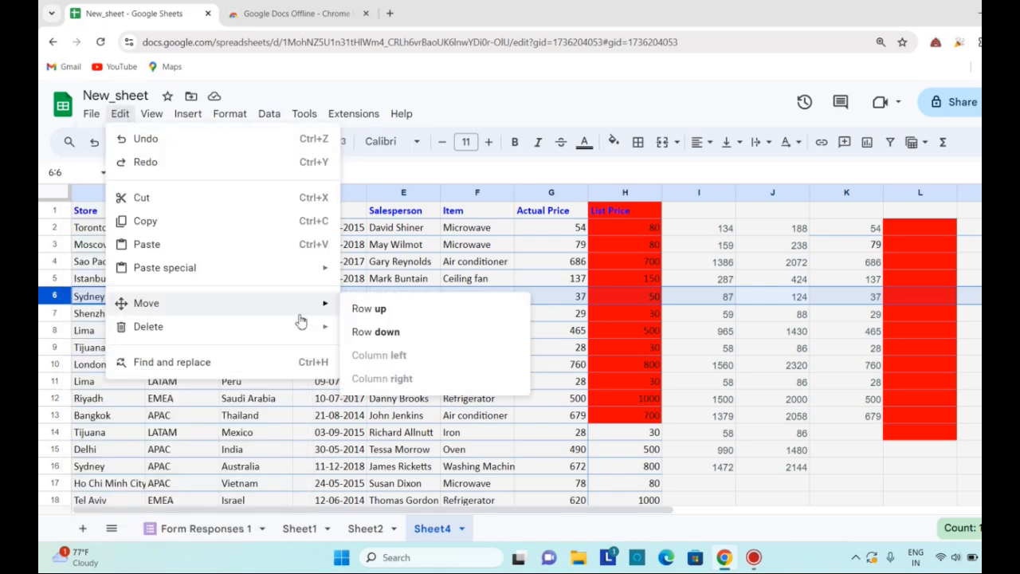
{"action": "left_click", "coordinate": [371, 310]}
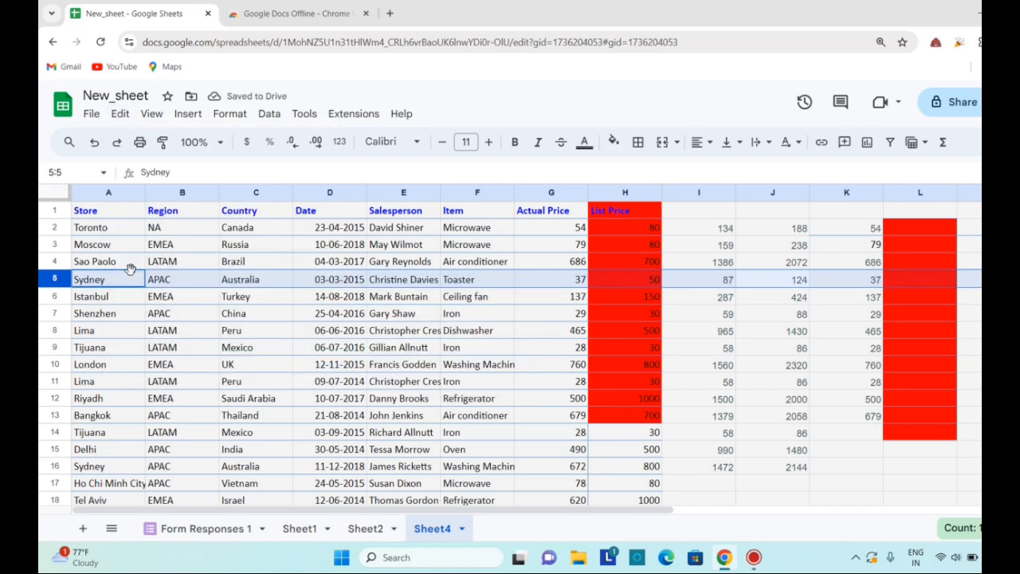
Delete only the values in column K, keeping the column itself
{"action": "left_click", "coordinate": [121, 117]}
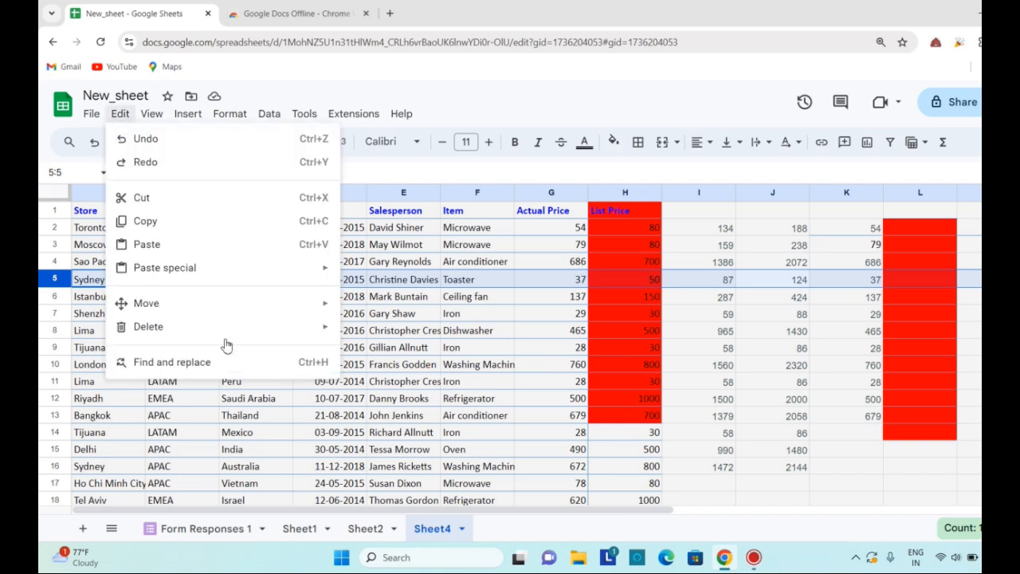
{"action": "mouse_move", "coordinate": [224, 339]}
{"action": "left_click", "coordinate": [796, 331]}
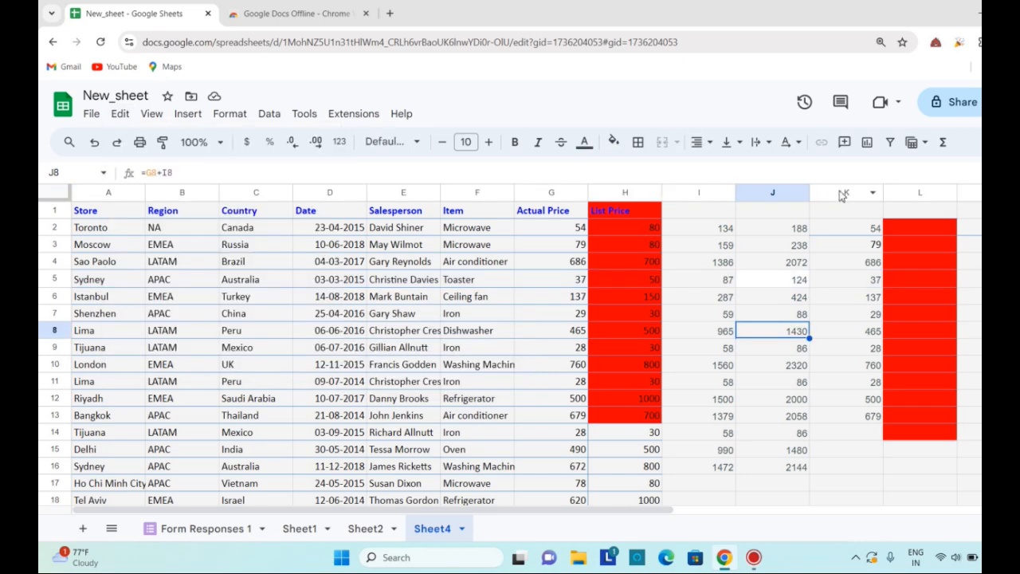
{"action": "left_click", "coordinate": [846, 192]}
{"action": "left_click", "coordinate": [119, 116]}
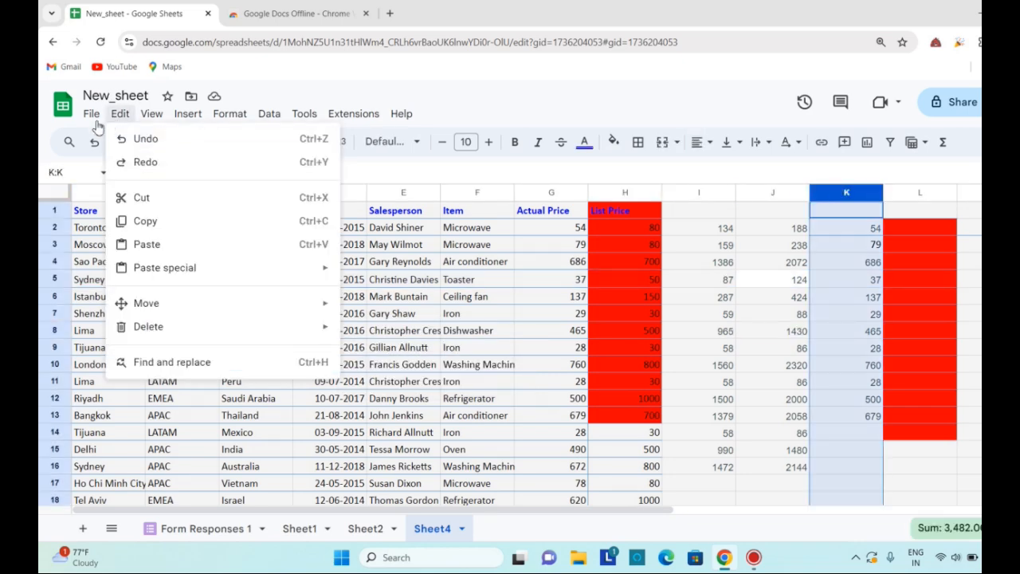
{"action": "mouse_move", "coordinate": [153, 326]}
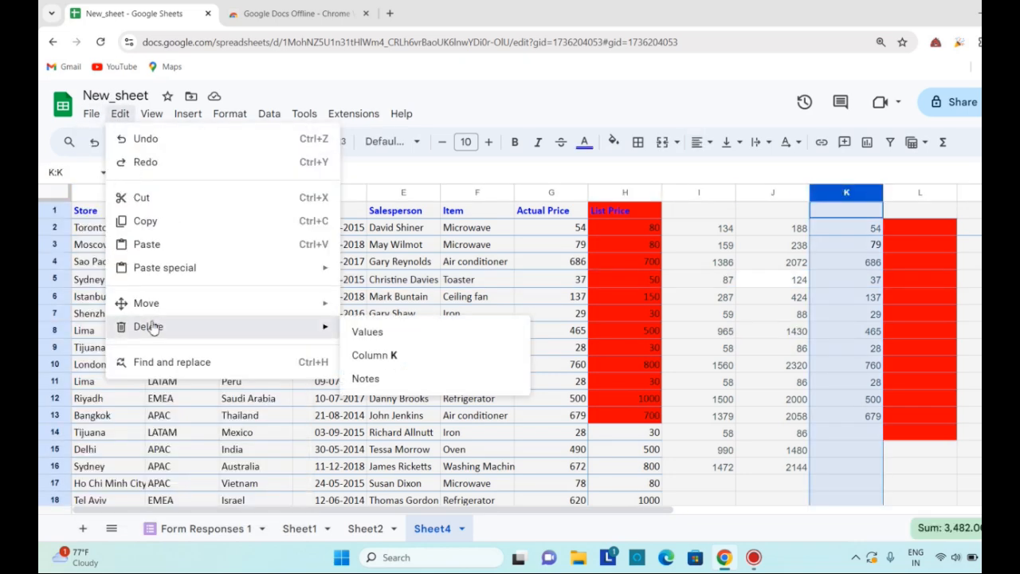
{"action": "left_click", "coordinate": [358, 332]}
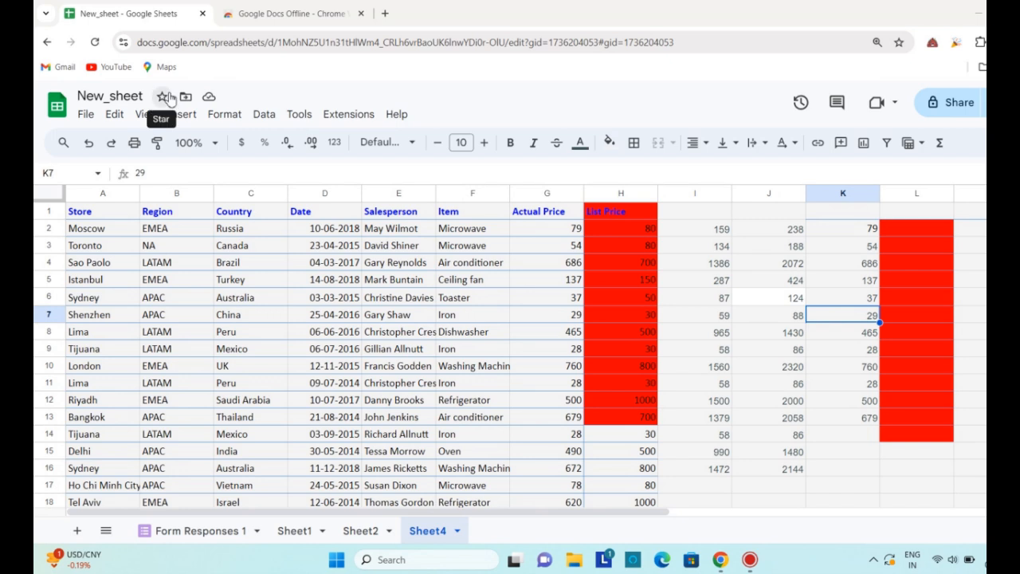
Search for Peru with Find and replace, limiting the search to this sheet
{"action": "left_click", "coordinate": [115, 114]}
{"action": "left_click", "coordinate": [165, 363]}
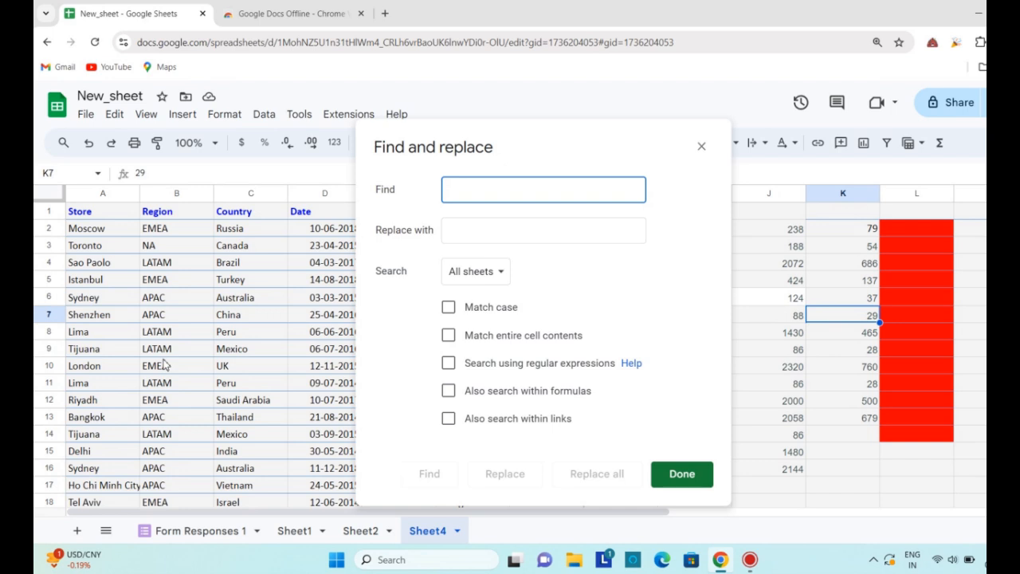
{"action": "left_click", "coordinate": [250, 332]}
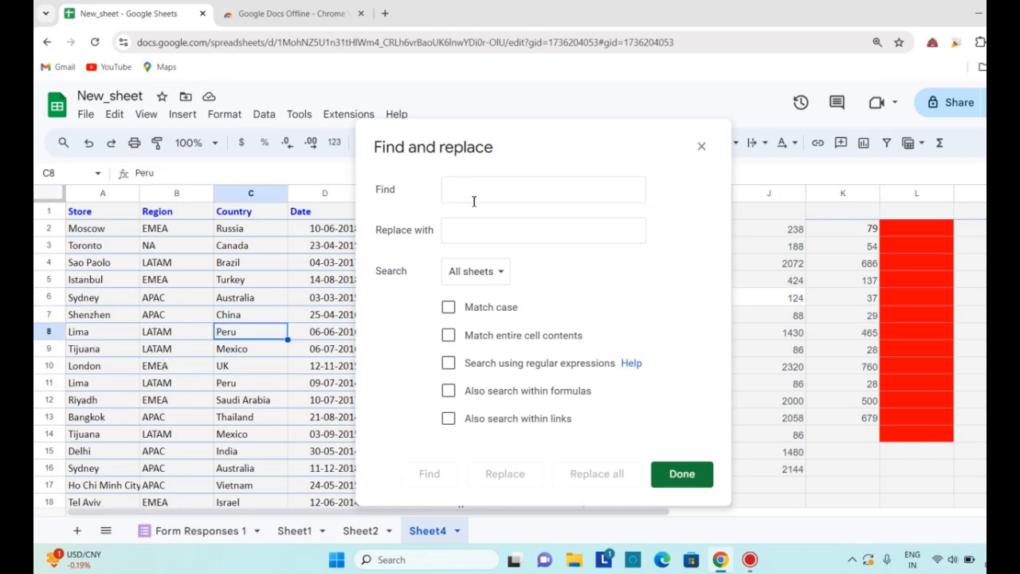
{"action": "left_click", "coordinate": [470, 198]}
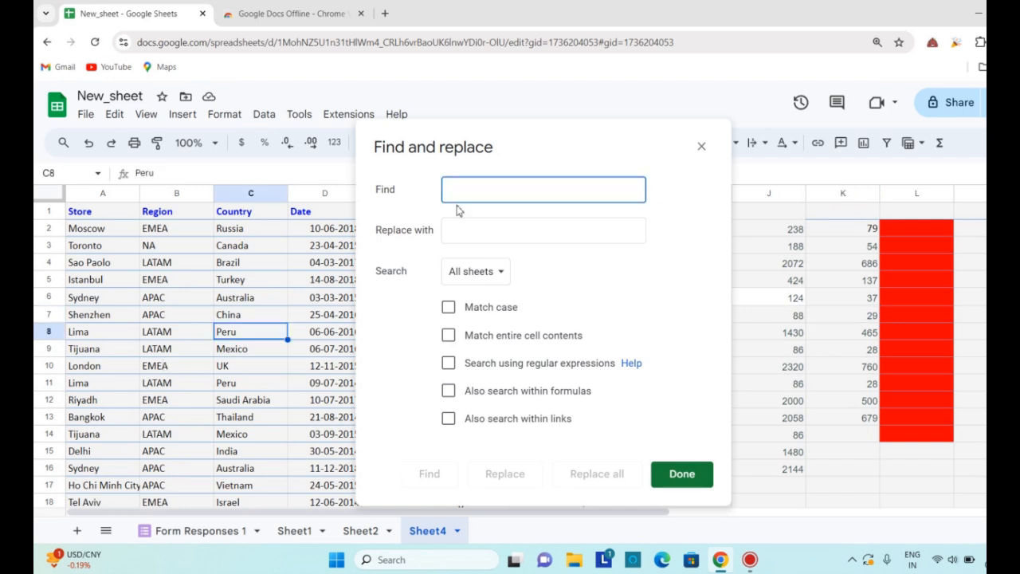
{"action": "type", "text": "Peru"}
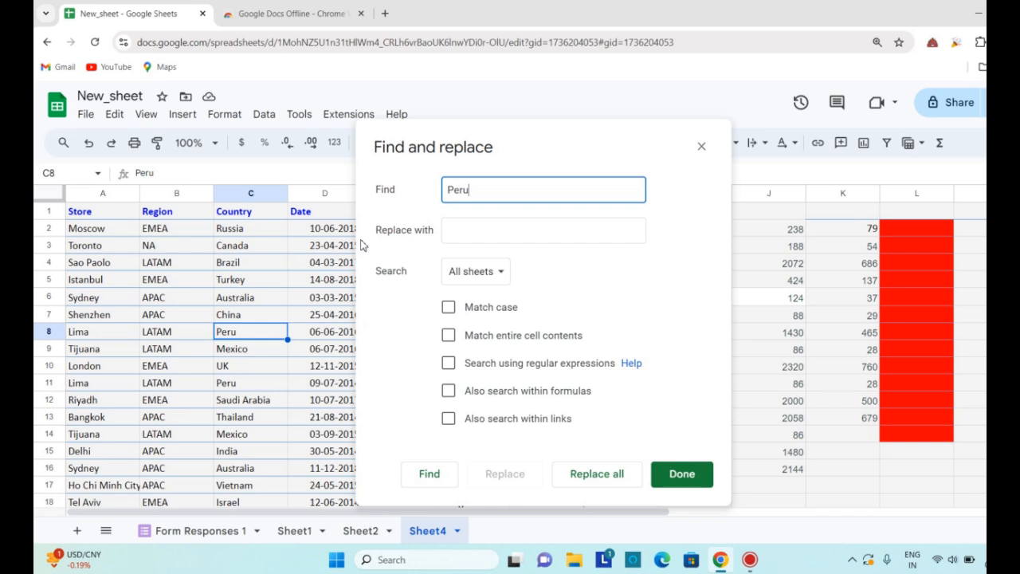
{"action": "left_click", "coordinate": [476, 271]}
{"action": "left_click", "coordinate": [483, 303]}
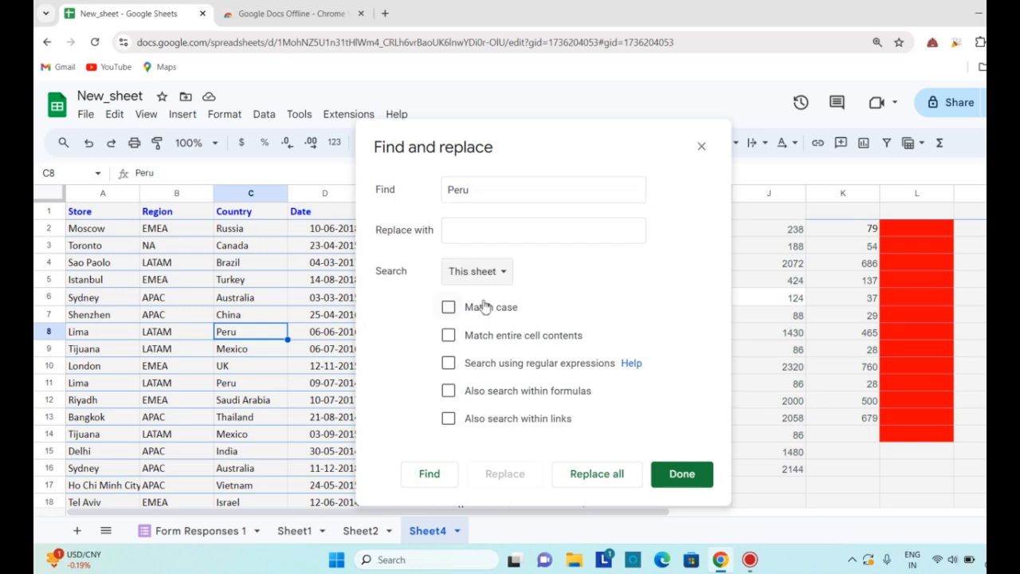
{"action": "left_click", "coordinate": [427, 477]}
{"action": "left_click", "coordinate": [427, 477]}
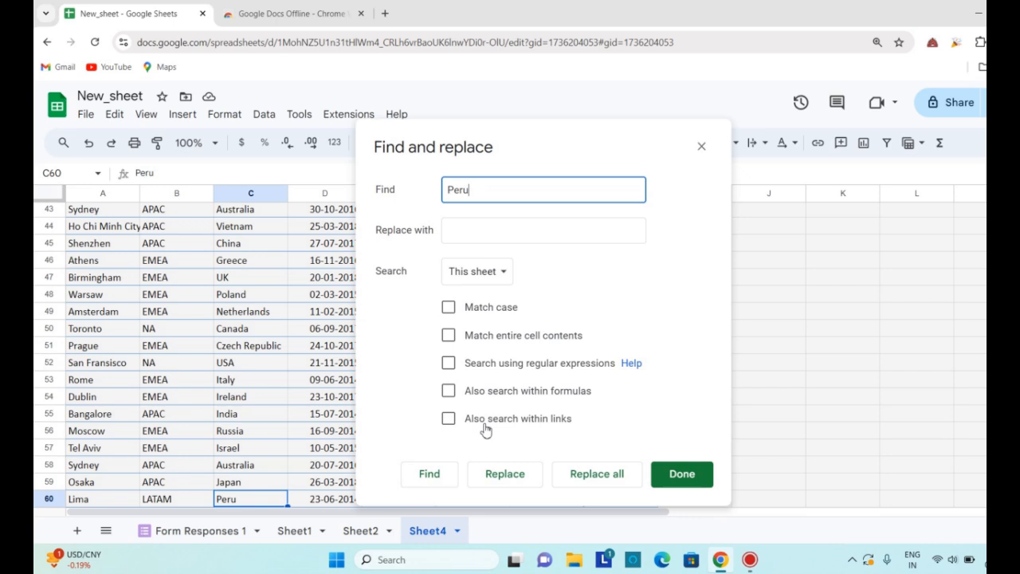
Replace all instances of Peru in this sheet with PEERU and close the Find and replace dialog
{"action": "left_click", "coordinate": [467, 233]}
{"action": "type", "text": "P"}
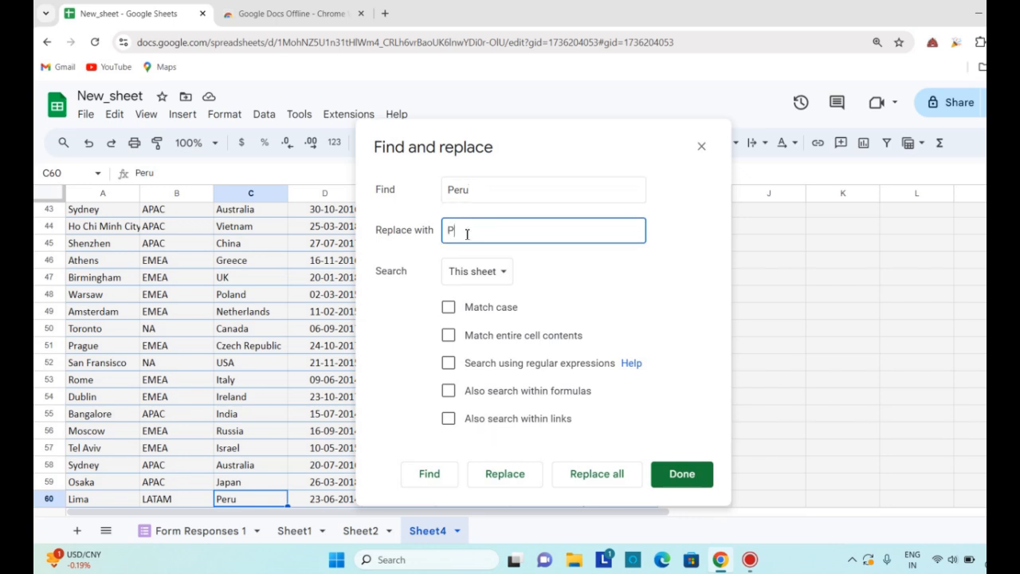
{"action": "type", "text": "EERU"}
{"action": "left_click", "coordinate": [603, 473]}
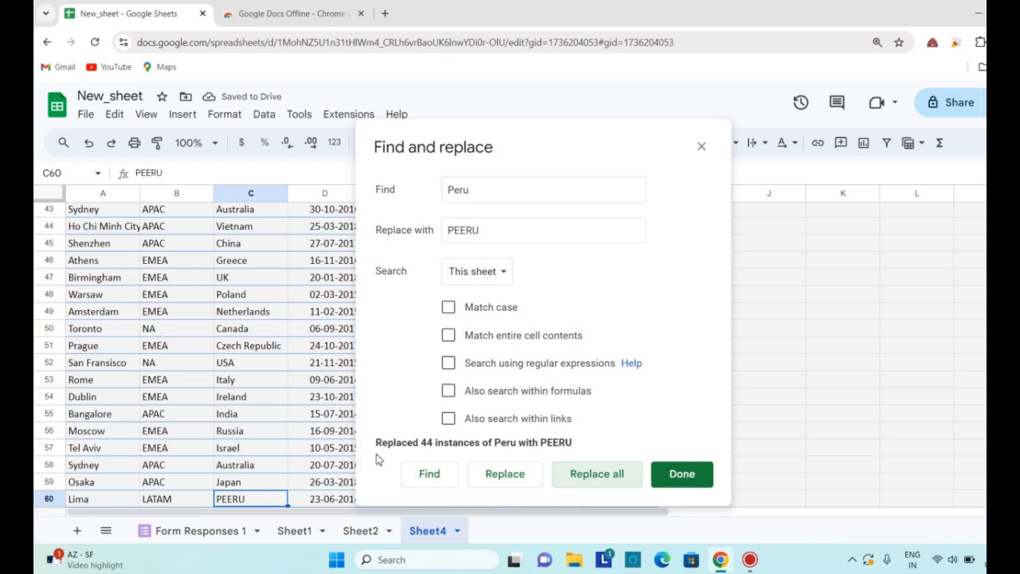
{"action": "left_click", "coordinate": [687, 484]}
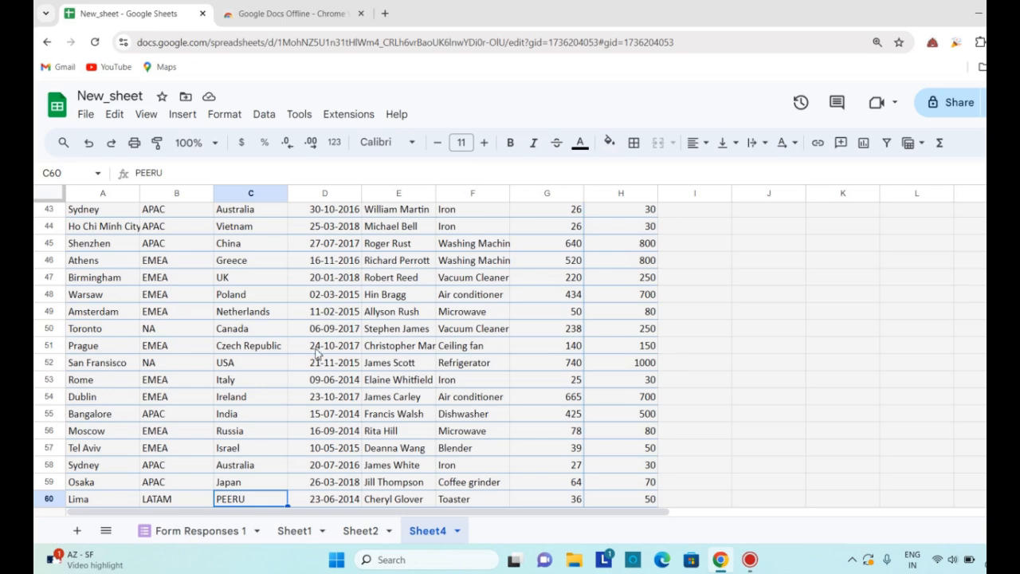
Check the Country column further down the sheet for the replaced entries and review the Edit commands
{"action": "scroll", "coordinate": [220, 358], "scroll_direction": "down", "scroll_amount": 2}
{"action": "scroll", "coordinate": [220, 366], "scroll_direction": "down", "scroll_amount": 10}
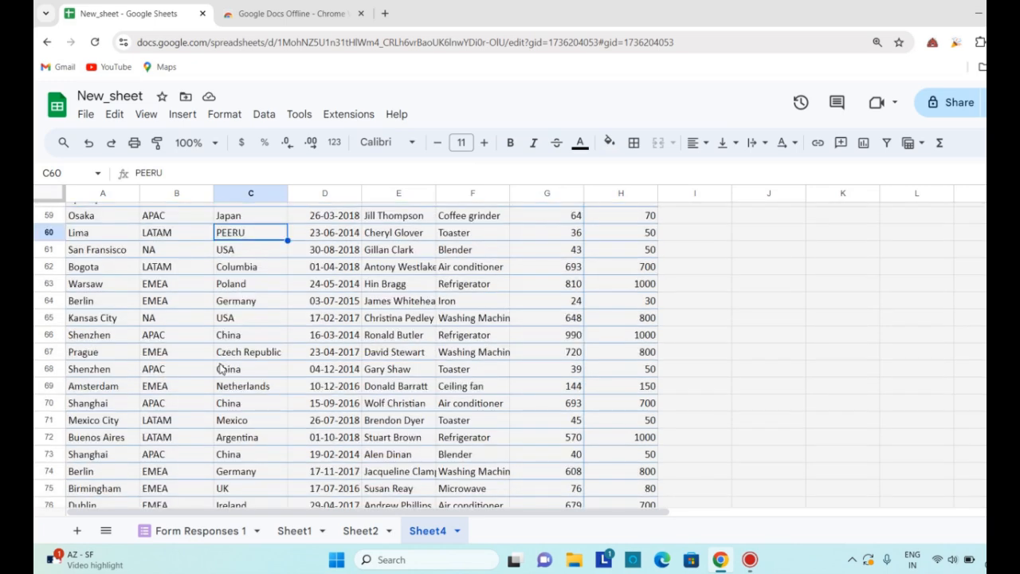
{"action": "scroll", "coordinate": [231, 371], "scroll_direction": "down", "scroll_amount": 7}
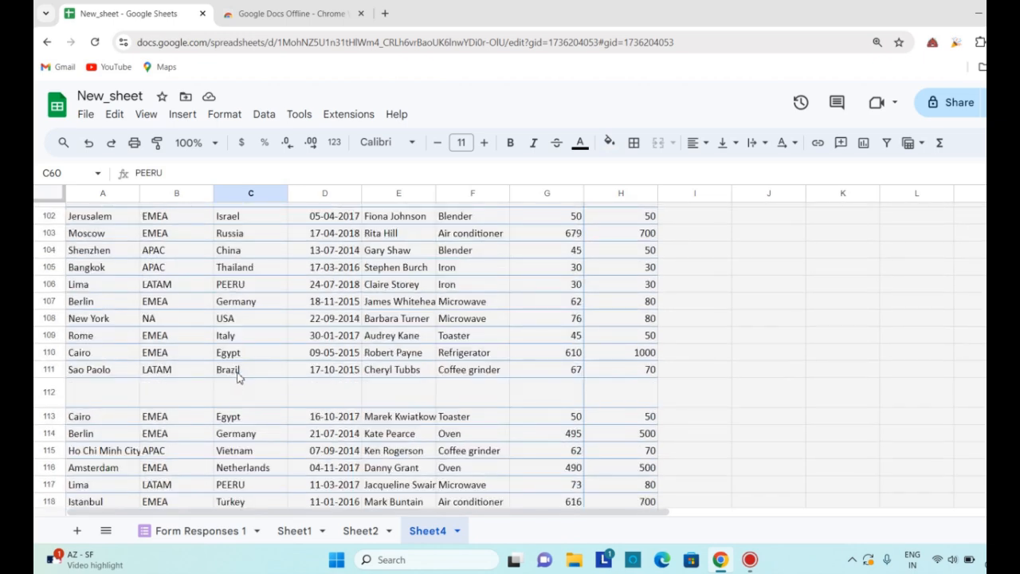
{"action": "scroll", "coordinate": [238, 377], "scroll_direction": "down", "scroll_amount": 4}
{"action": "scroll", "coordinate": [238, 379], "scroll_direction": "down", "scroll_amount": 9}
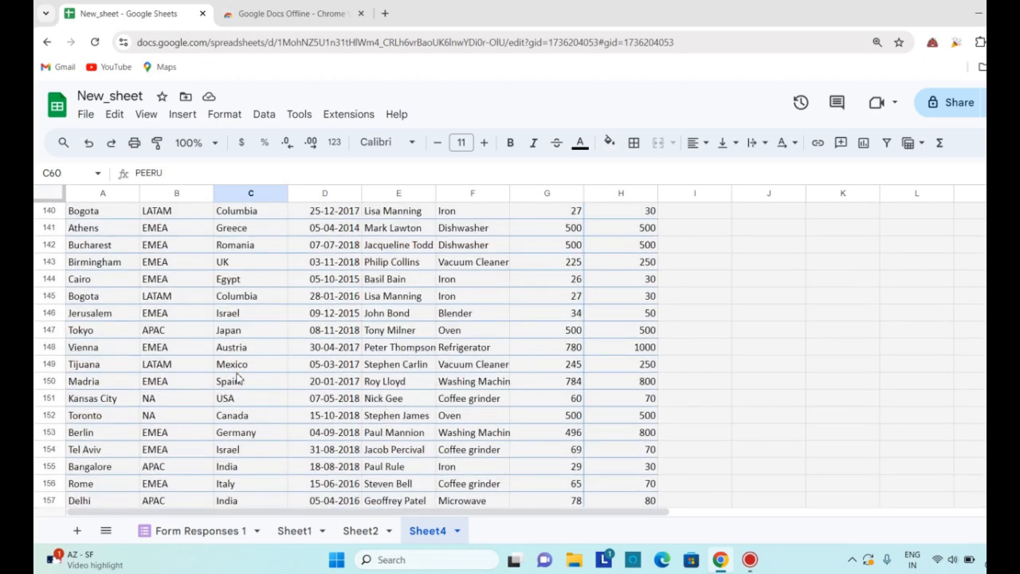
{"action": "left_click", "coordinate": [146, 115]}
{"action": "mouse_move", "coordinate": [112, 117]}
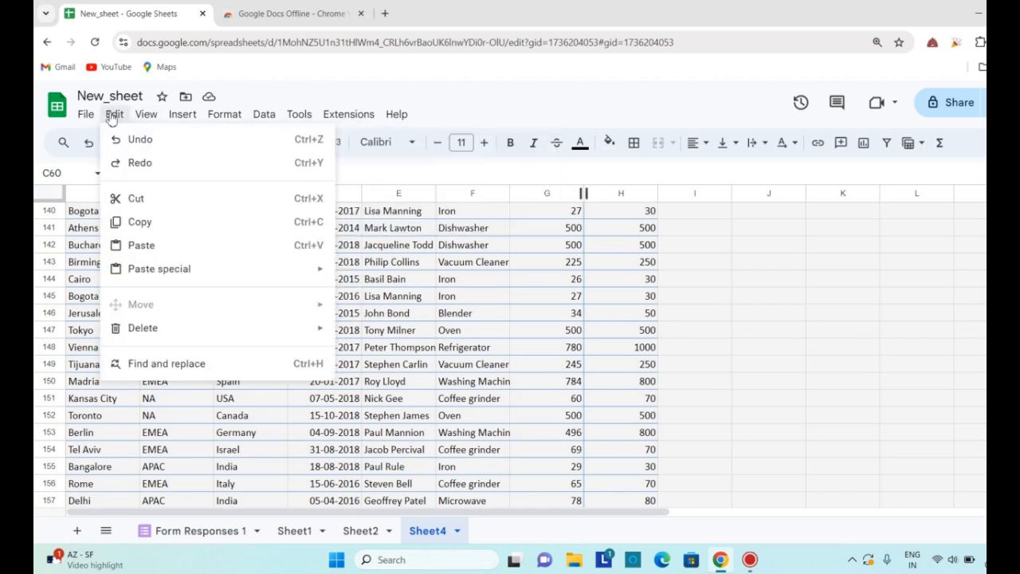